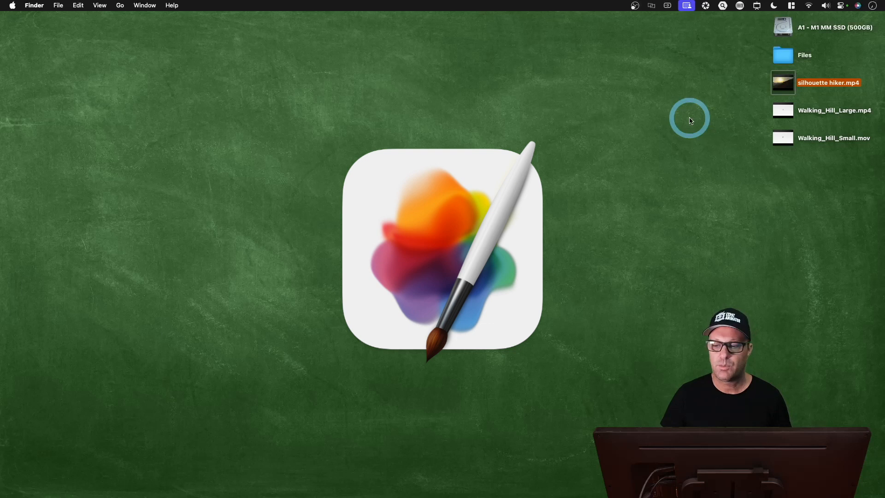
Step: Preview the silhouette hiker.mp4 video from the desktop and close the preview
mouse_move(791, 92)
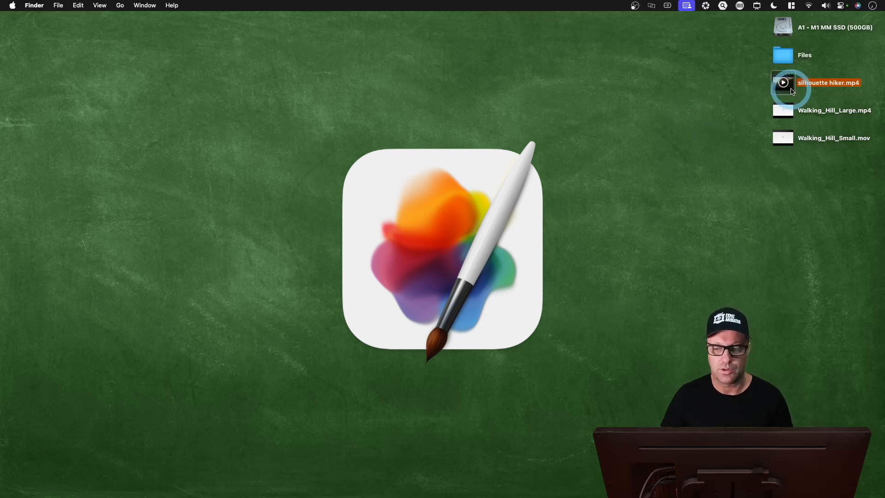
key("space")
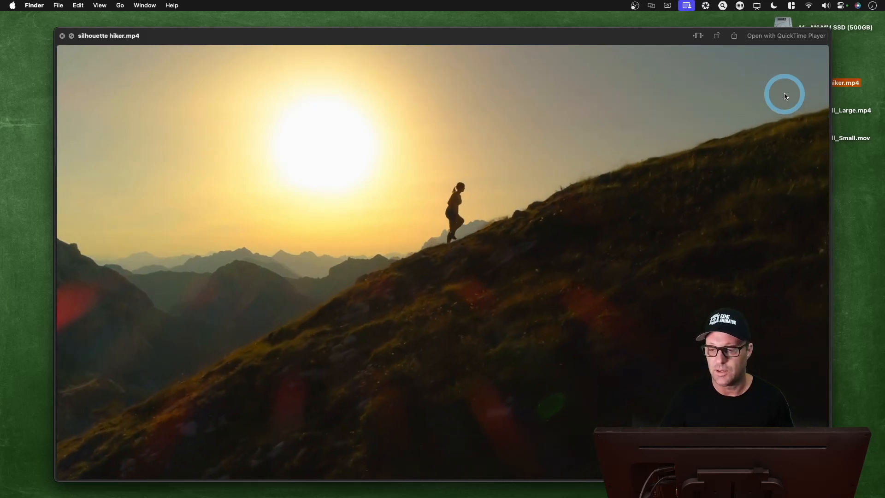
key("space")
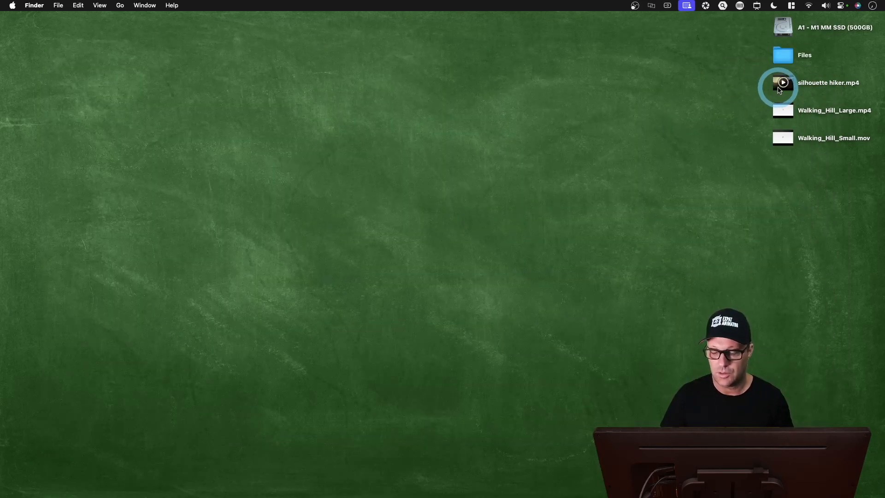
Step: Open silhouette hiker.mp4 in Pixelmator Pro and play the video briefly before pausing it
mouse_move(779, 90)
left_mouse_down()
mouse_move(553, 436)
mouse_move(557, 488)
mouse_move(599, 492)
left_mouse_up()
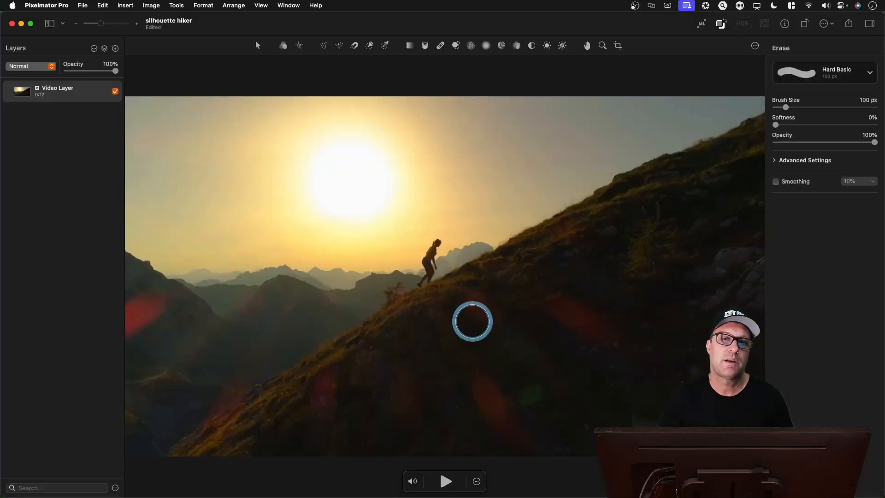
left_click(444, 482)
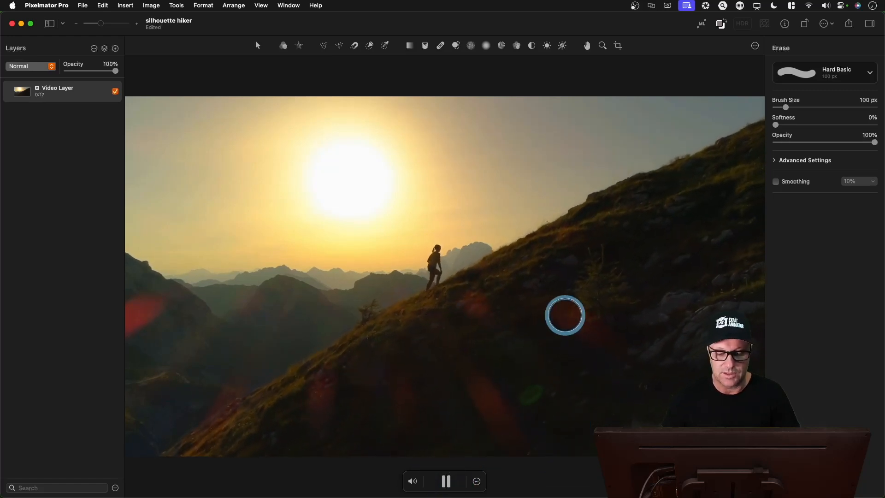
left_click(447, 482)
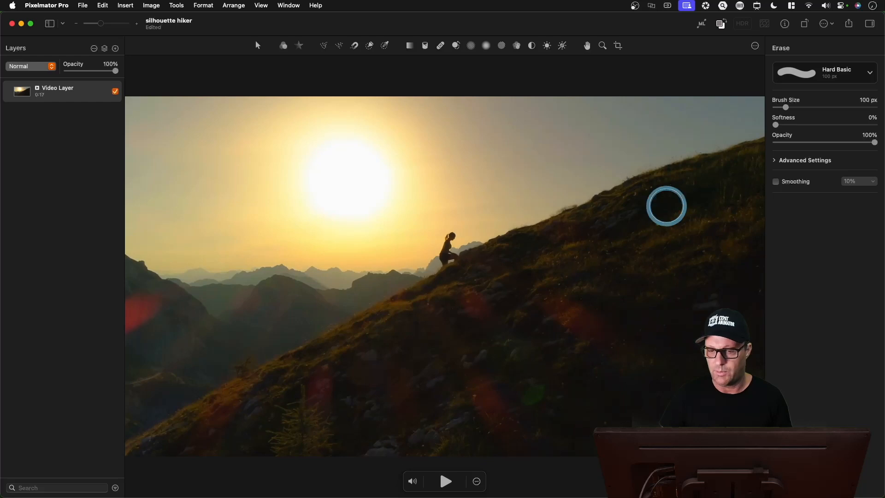
Step: Start a crop of the video and shrink the crop area around the hiker to 558 × 314 px
left_click(618, 46)
left_click(139, 105)
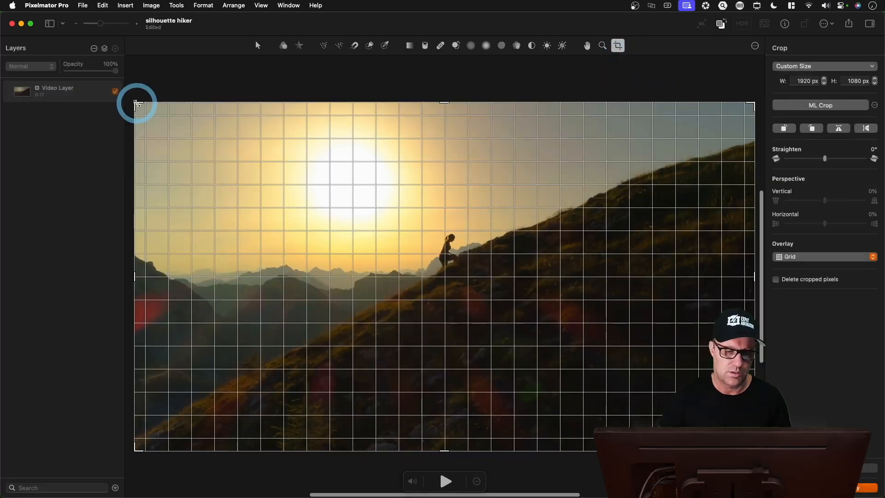
left_click_drag(139, 104, 355, 226)
left_click_drag(464, 295, 494, 262)
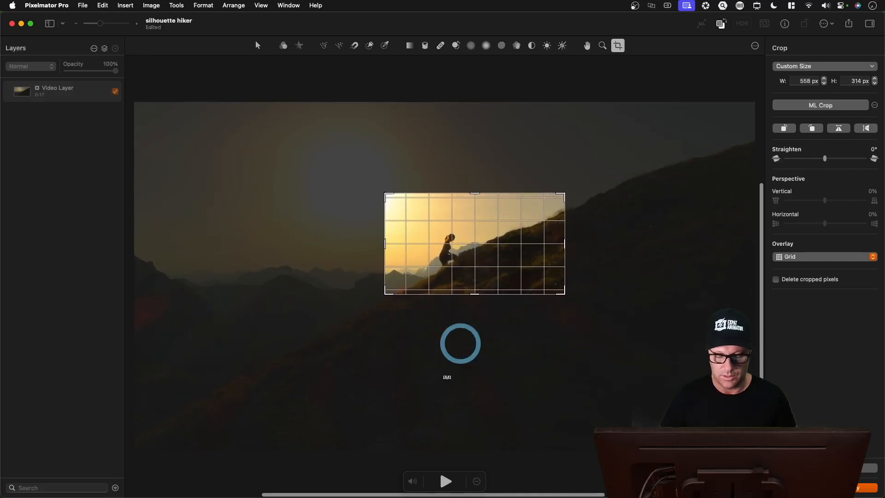
Step: Play the video to check the framing, shift the crop area so the hiker stays inside it, and apply the crop
left_click(443, 482)
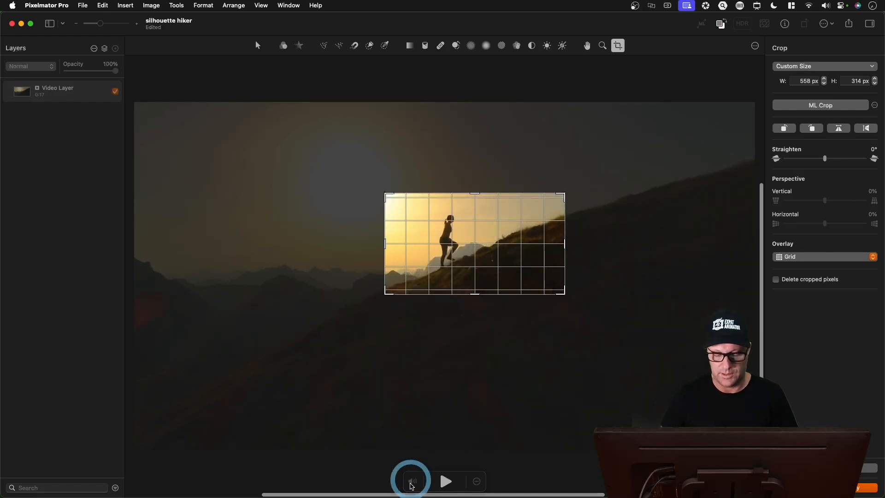
left_click(443, 481)
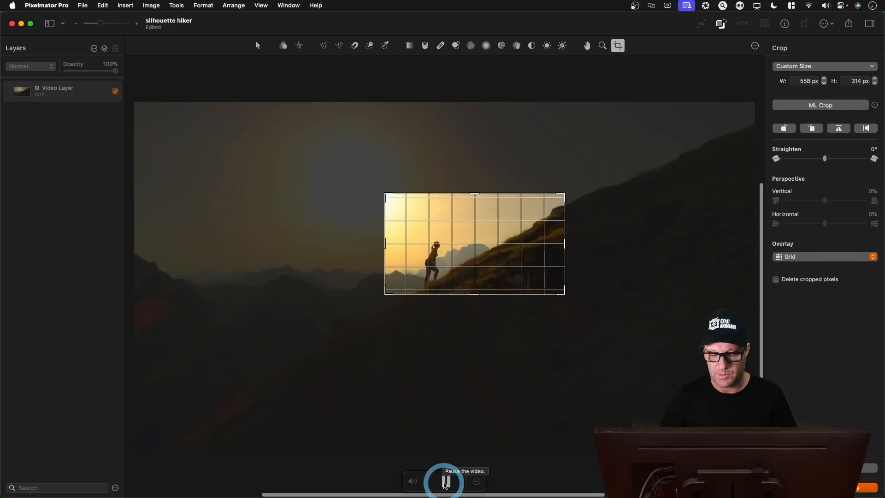
left_click_drag(513, 243, 498, 257)
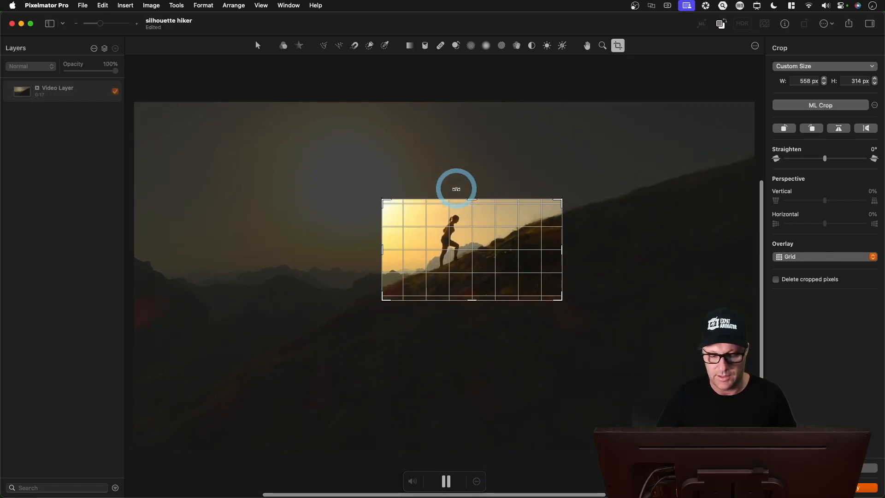
key("space")
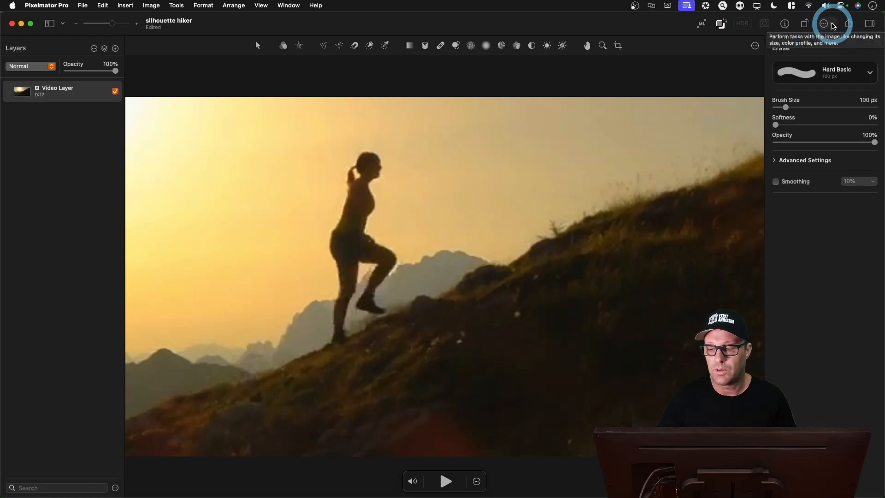
Step: Upscale the cropped video with Super Resolution and inspect the split comparison across the hiker before finishing it
left_click(832, 25)
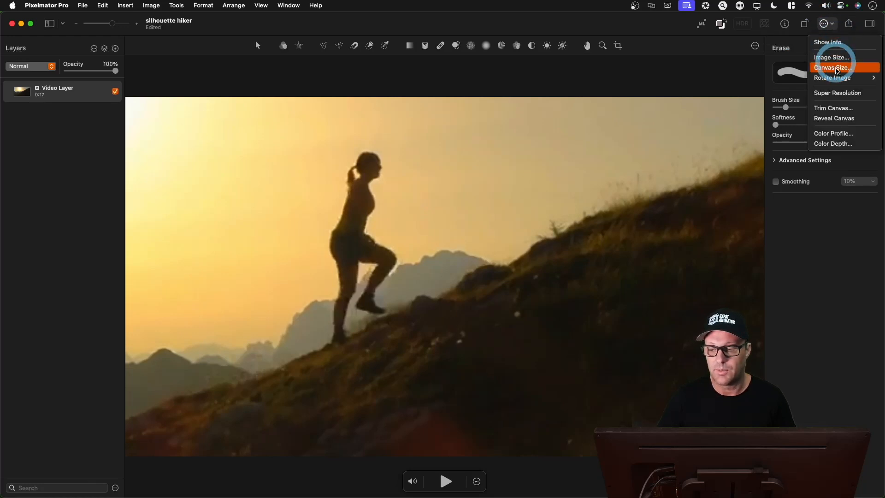
left_click(838, 93)
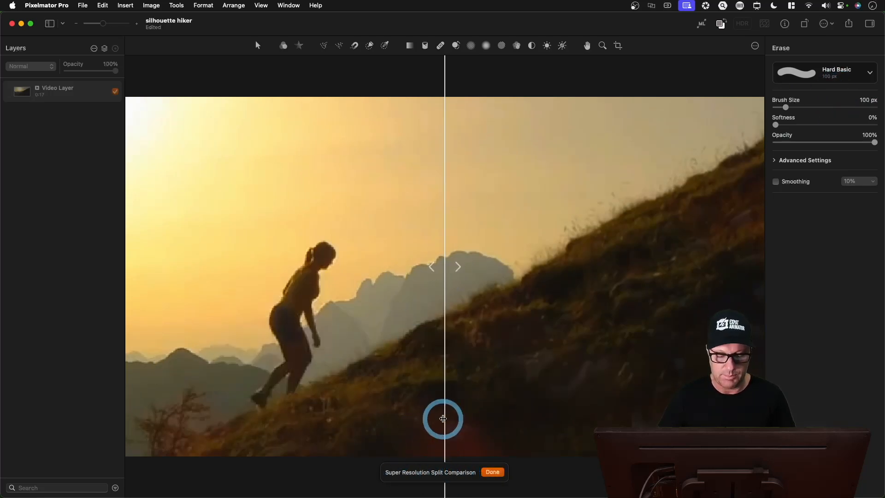
left_click_drag(445, 419, 296, 419)
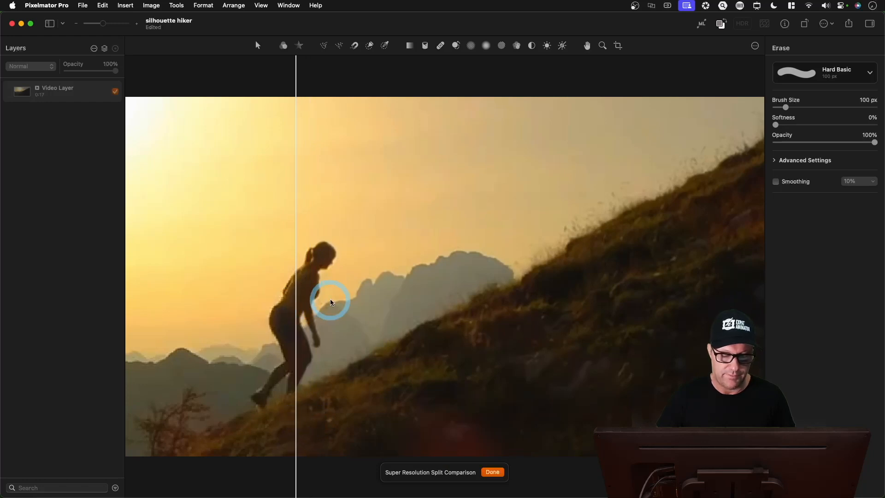
key("super+plus")
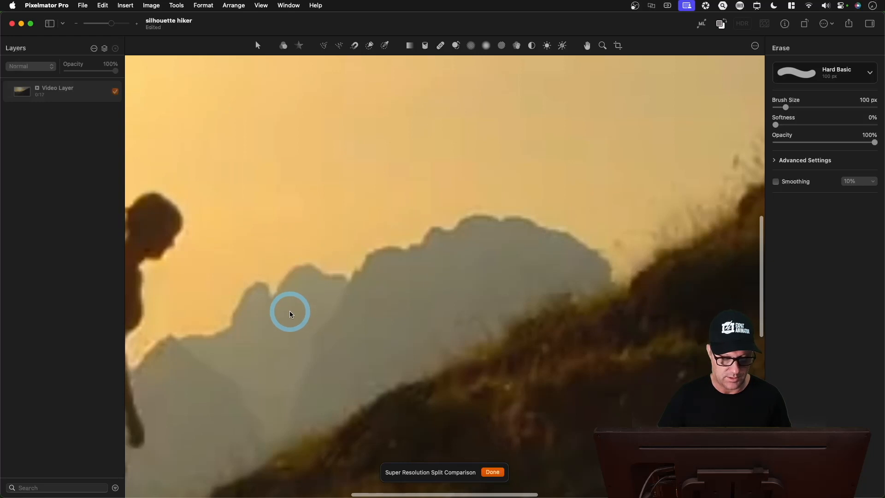
scroll(289, 311, "left", 7)
scroll(289, 311, "down", 3)
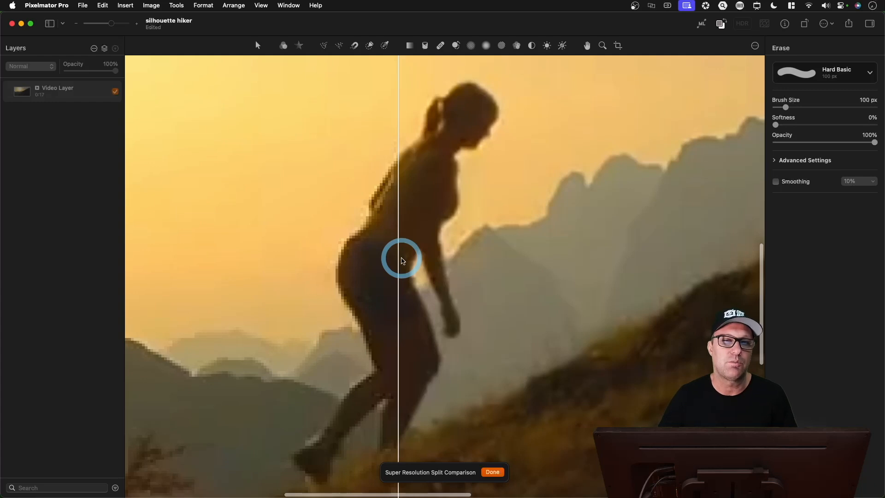
mouse_move(397, 263)
left_mouse_down()
mouse_move(463, 259)
mouse_move(388, 267)
mouse_move(416, 265)
mouse_move(405, 267)
left_mouse_up()
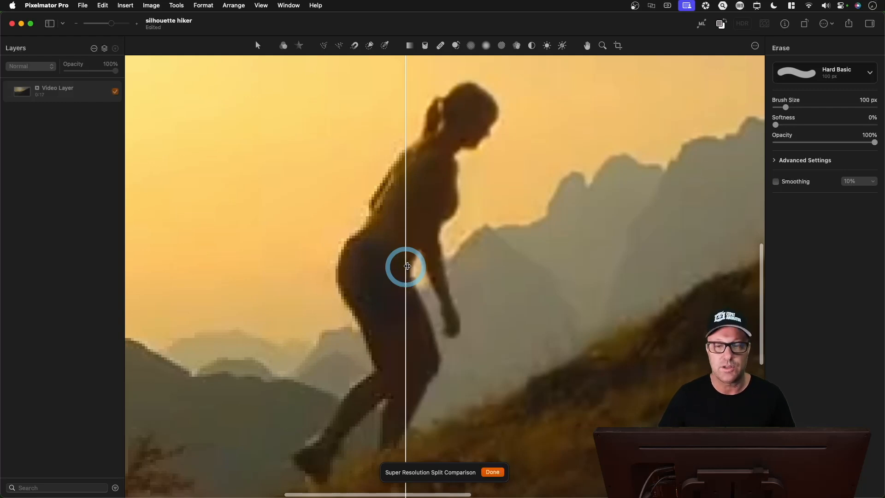
left_click(492, 472)
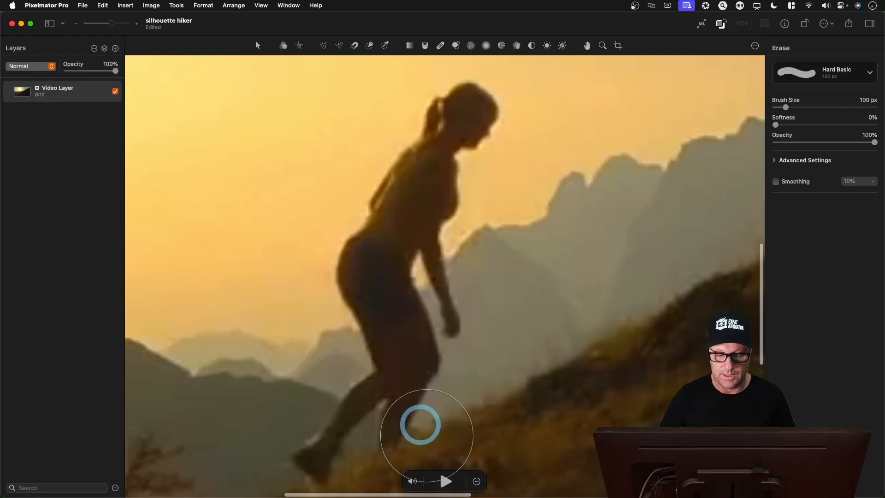
Step: Play the upscaled video close up and with the whole frame in view, and pause it
left_click(450, 484)
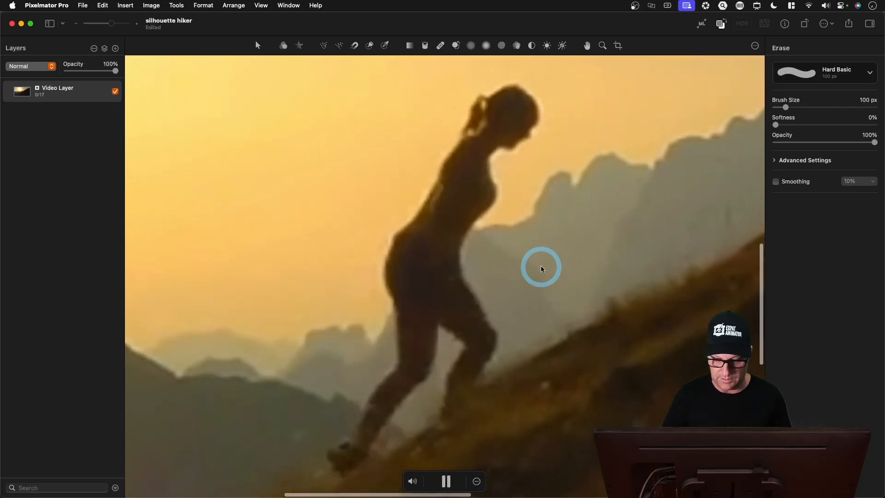
key("super+0")
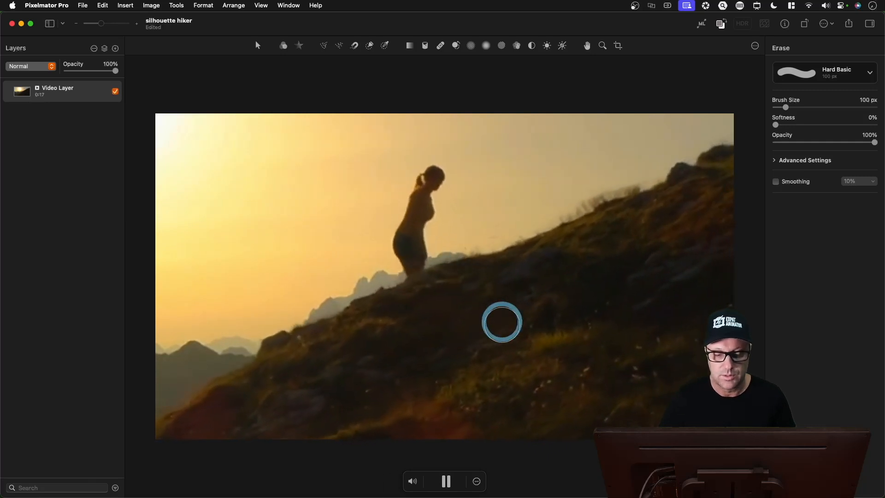
left_click(446, 482)
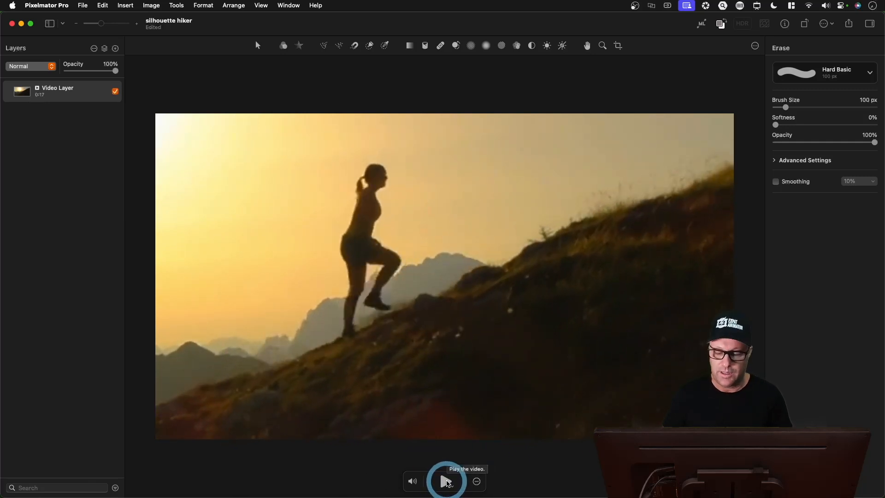
Step: Set up an export of the video in MP4 format with the quality at 100%
left_click(84, 5)
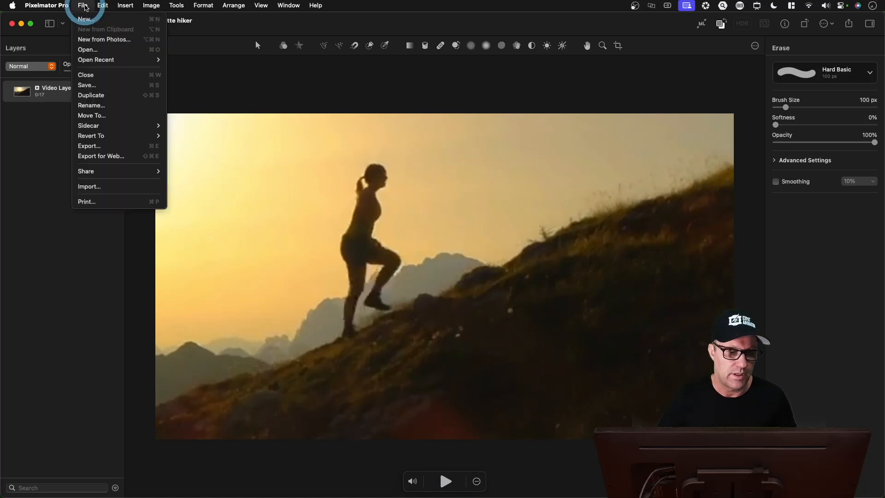
left_click(109, 146)
left_click(505, 345)
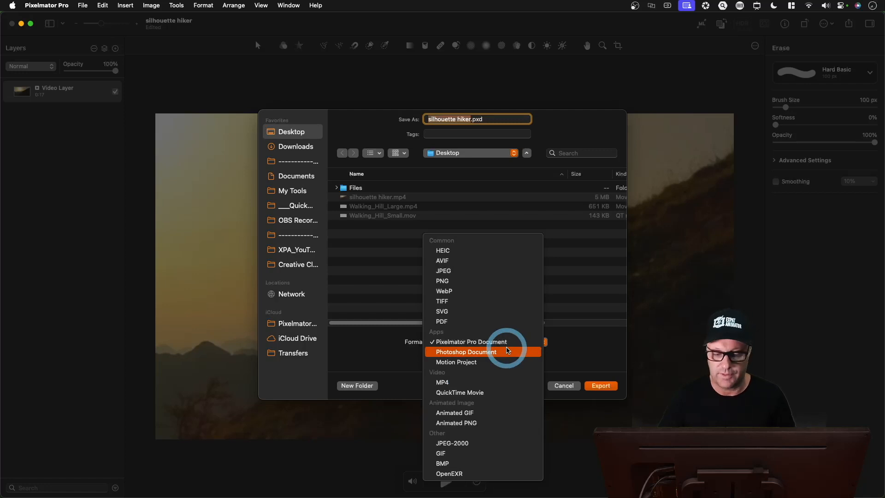
left_click(454, 382)
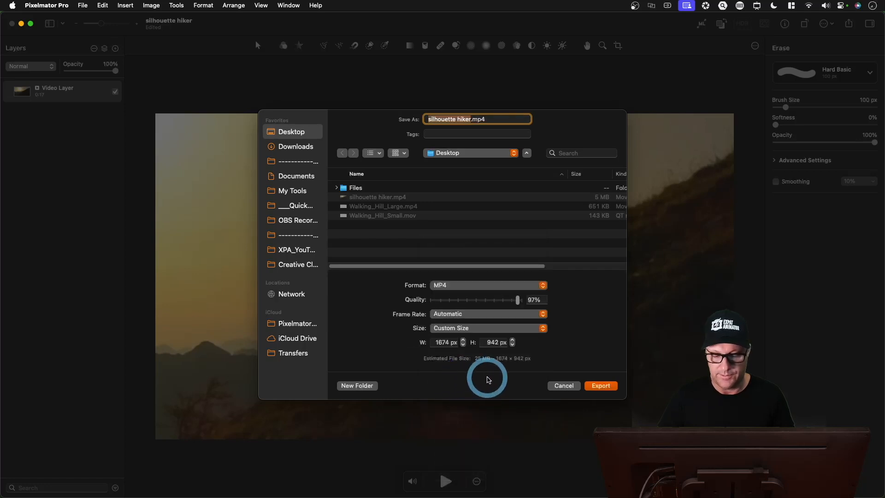
mouse_move(518, 299)
left_mouse_down()
mouse_move(506, 302)
mouse_move(518, 304)
left_mouse_up()
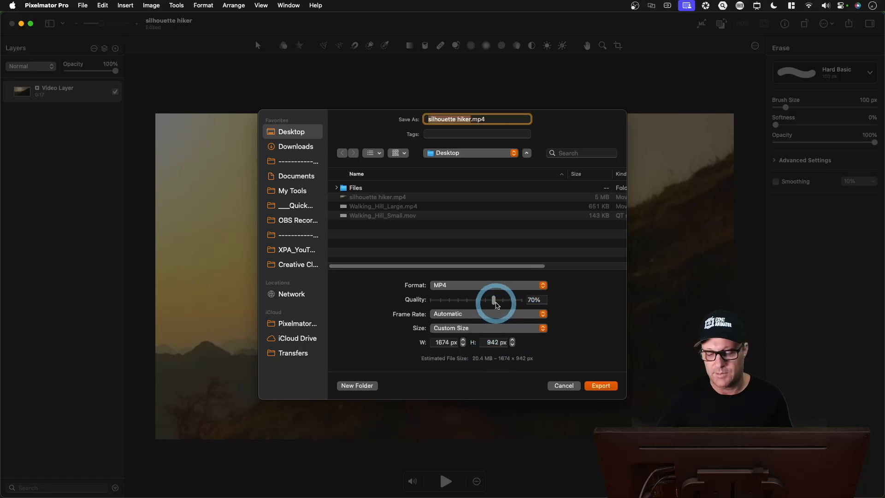
left_click_drag(493, 300, 543, 306)
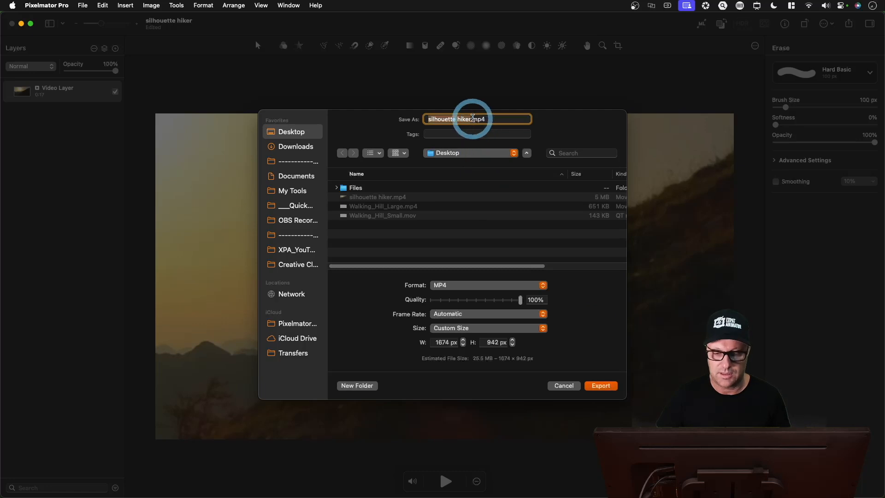
Step: Export the video to the desktop as silhouette hiker_cropped.mp4 and hide Pixelmator Pro
left_click(471, 119)
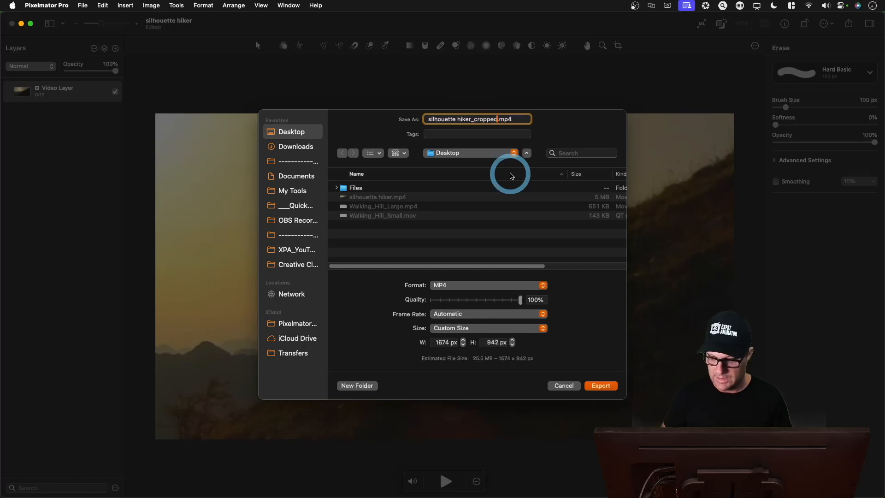
key("Return")
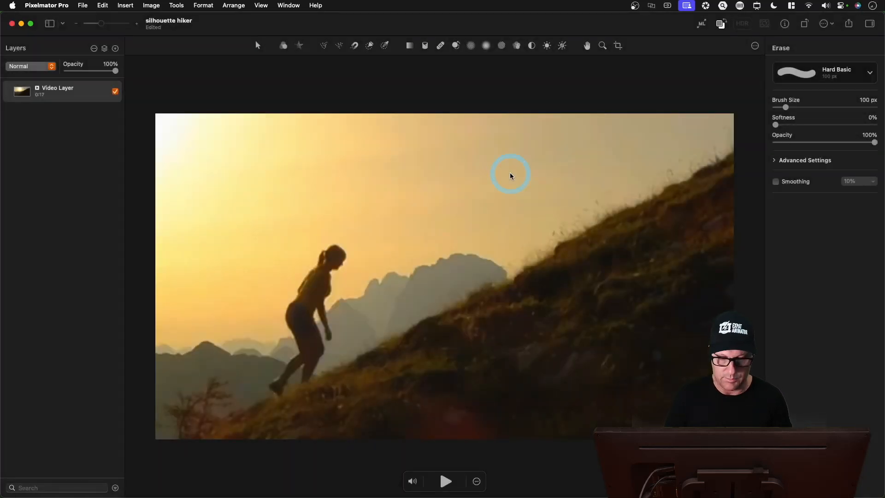
key("super+h")
left_click(510, 175)
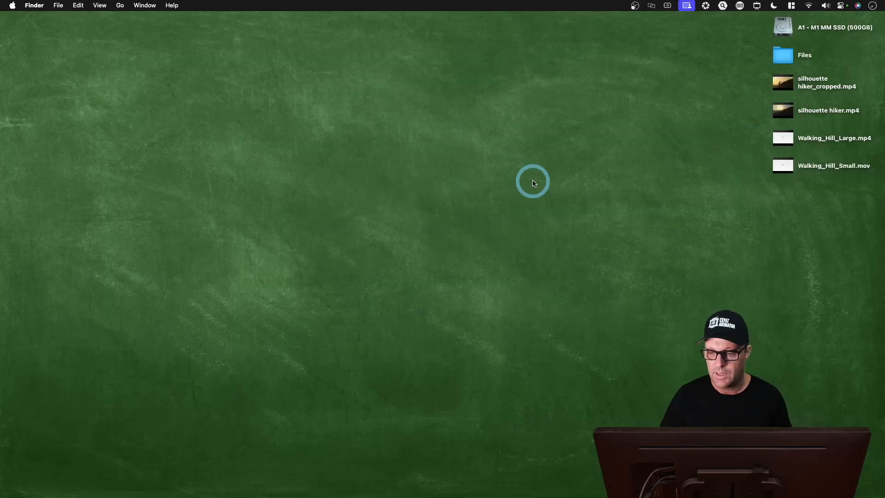
Step: Preview silhouette hiker_cropped.mp4 on the desktop and compare it with the original silhouette hiker.mp4
left_click(775, 87)
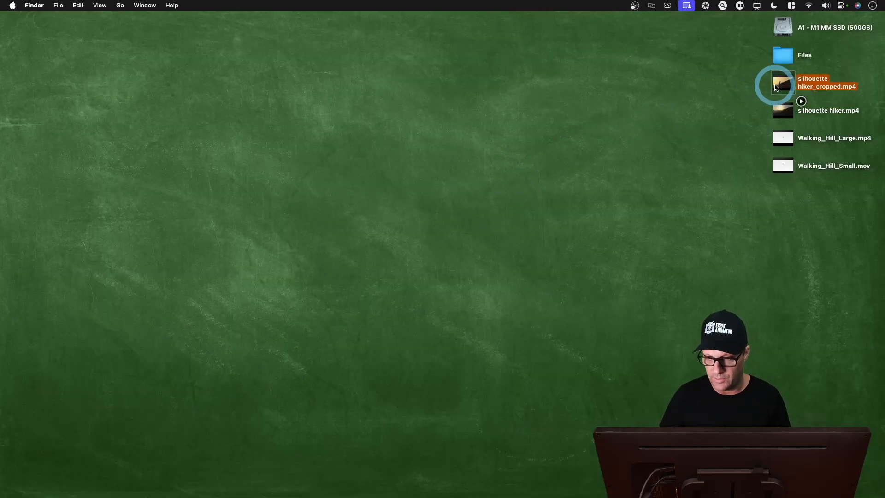
key("space")
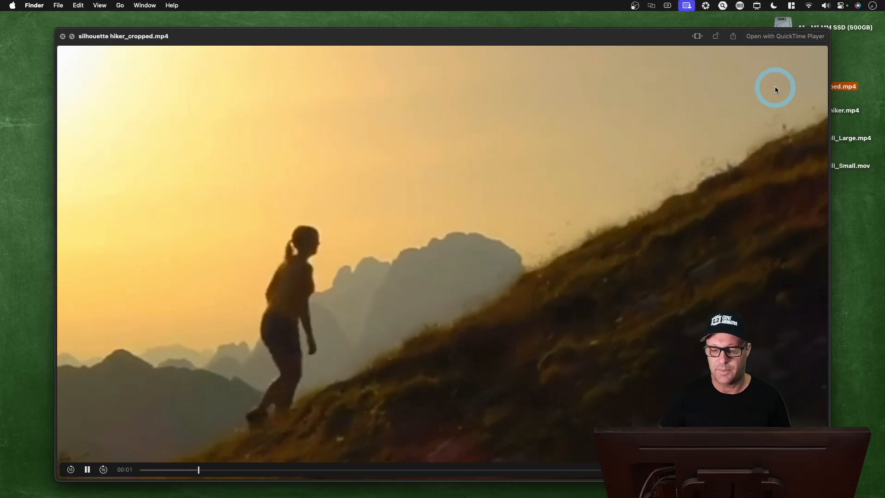
key("Down")
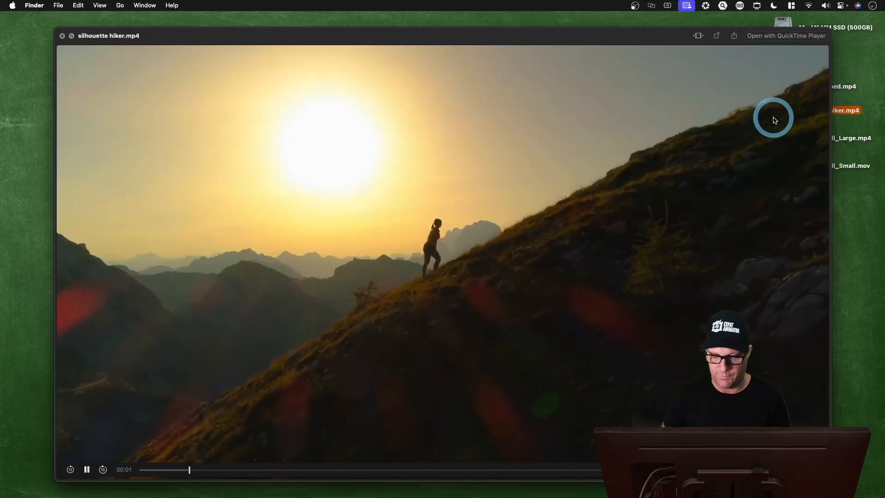
key("Up")
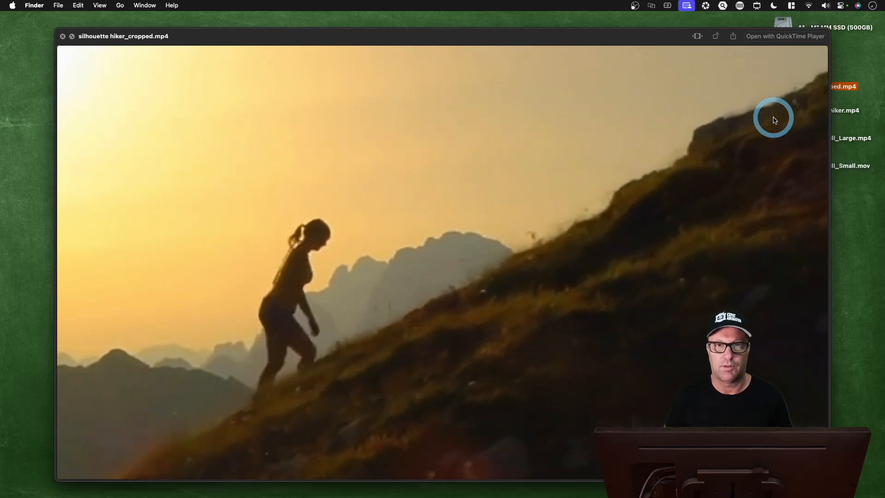
key("space")
left_click(753, 131)
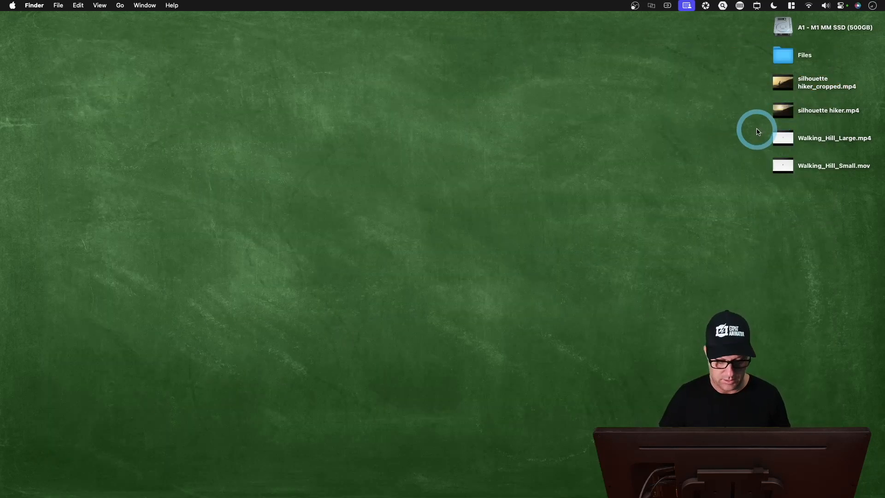
Step: Switch to RoughAnimator and set the opacity of the aerial-silhouette video layer to 68% on the first frame
key("super+Tab")
key("super+Tab")
key("super+Tab")
key("super+Tab")
key("super+Tab")
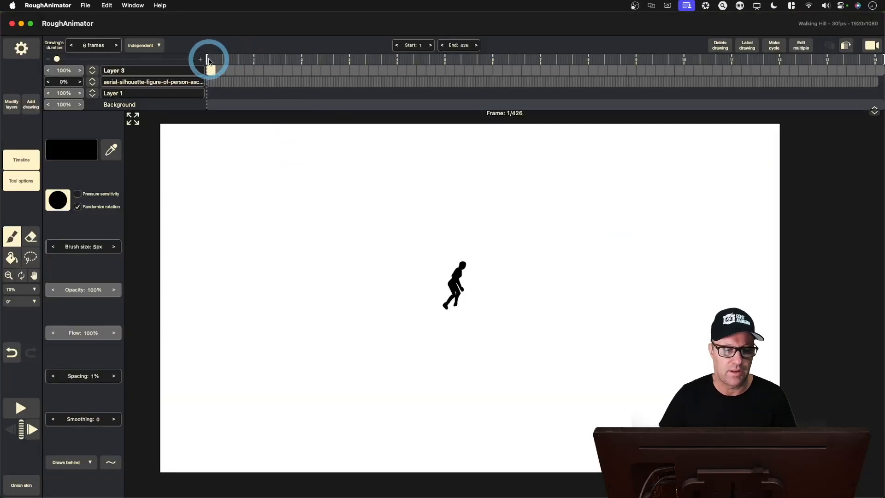
left_click_drag(208, 61, 188, 63)
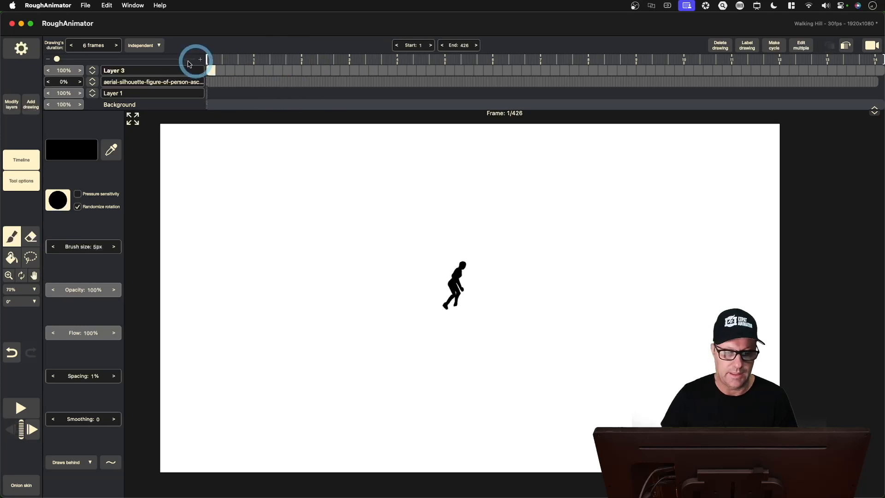
left_click_drag(56, 81, 85, 87)
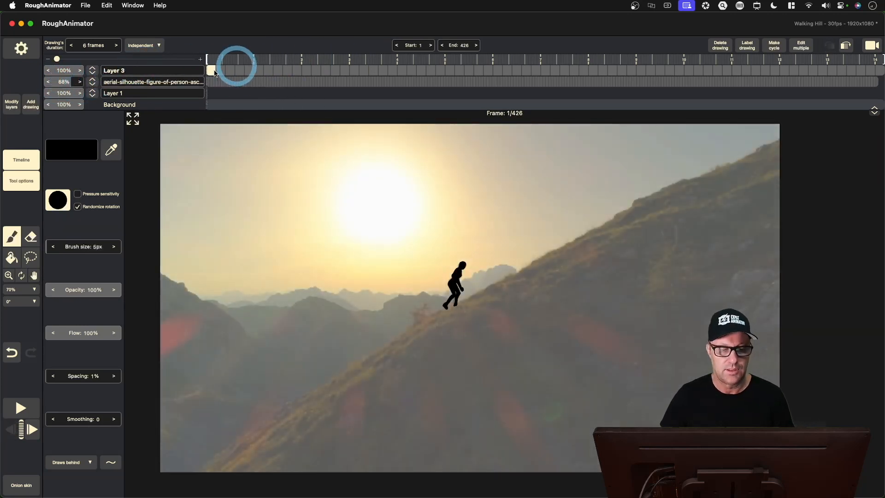
Step: Play the walking animation over the reference video, stop it, and examine the small drawn figure close up
left_click(22, 411)
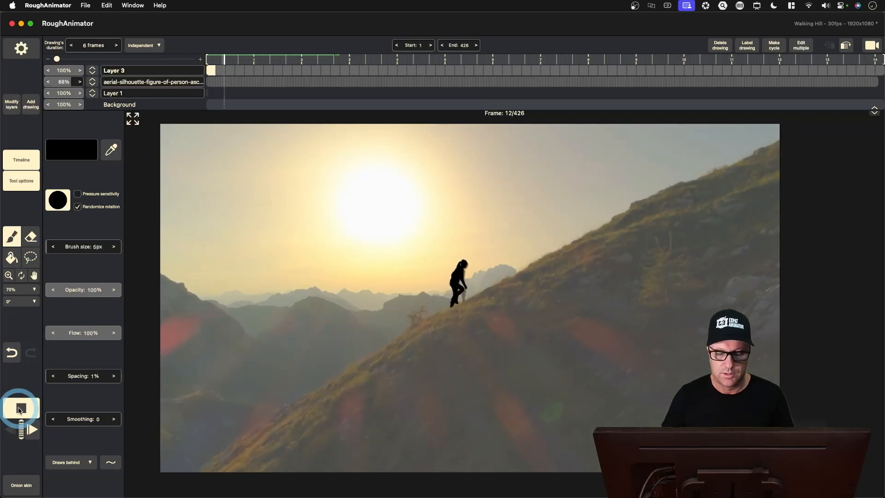
left_click(20, 408)
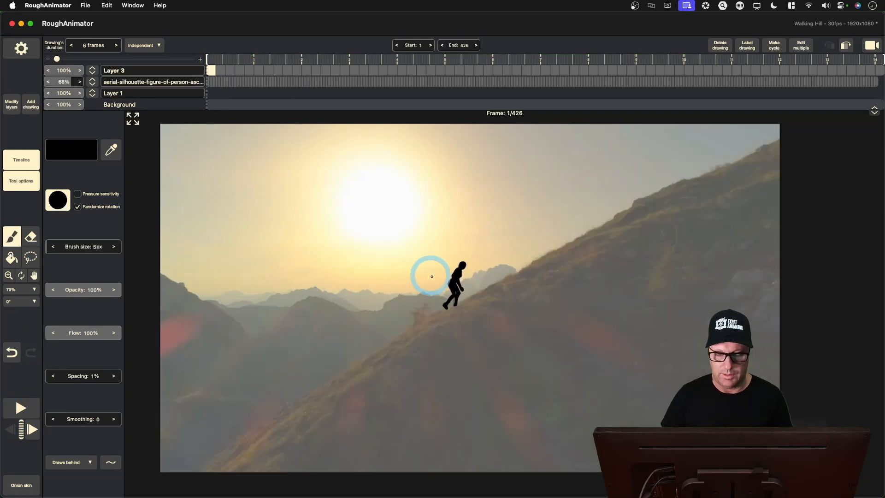
scroll(447, 280, "up", 3)
scroll(447, 280, "up", 10)
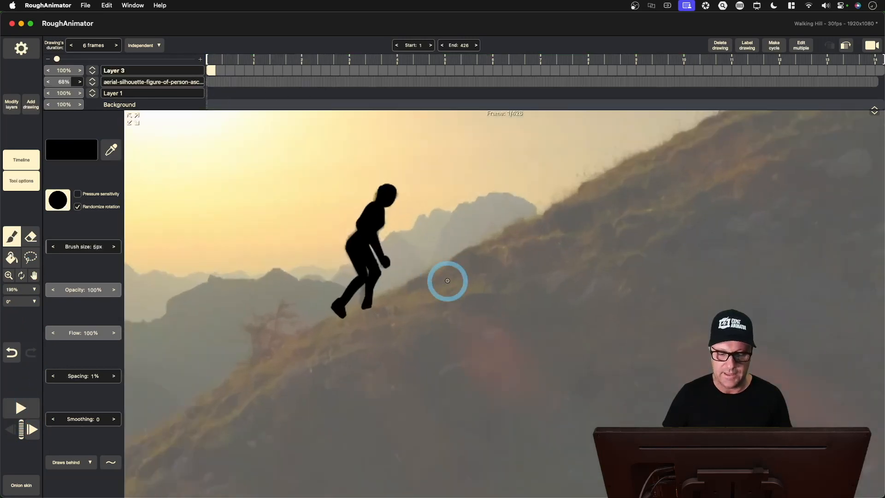
scroll(447, 280, "up", 1)
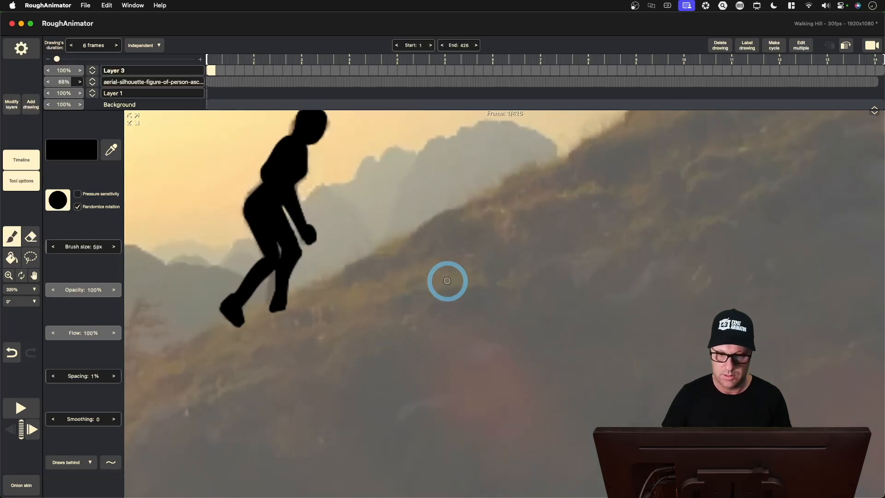
key("space")
left_click_drag(382, 252, 531, 338)
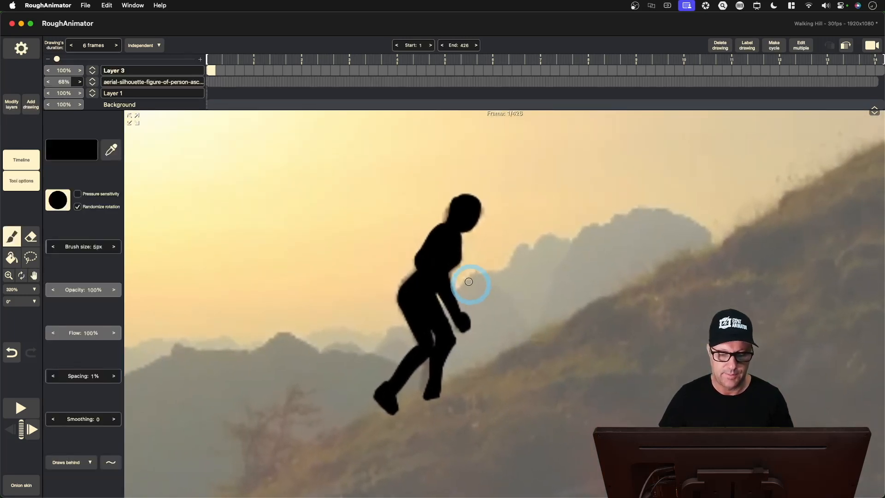
left_click(178, 232)
mouse_move(73, 72)
left_mouse_down()
mouse_move(20, 75)
mouse_move(89, 75)
left_mouse_up()
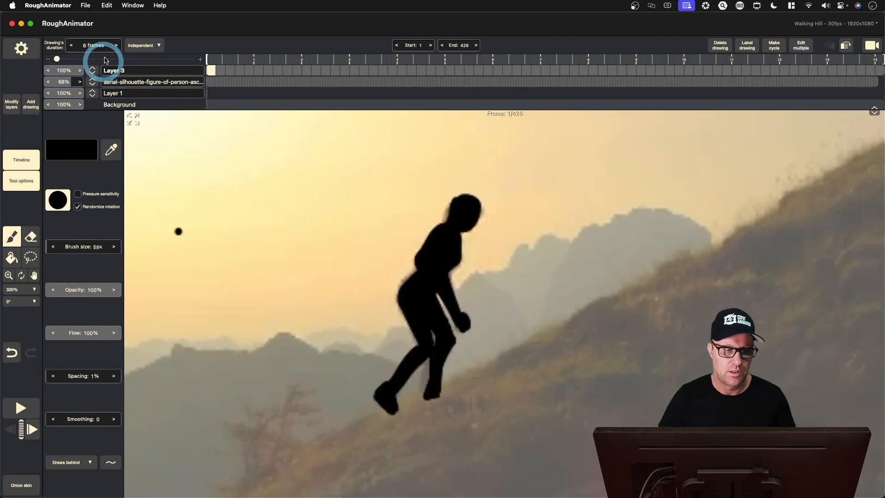
Step: Add an empty layer above Layer 3 and name it New video
left_click(12, 106)
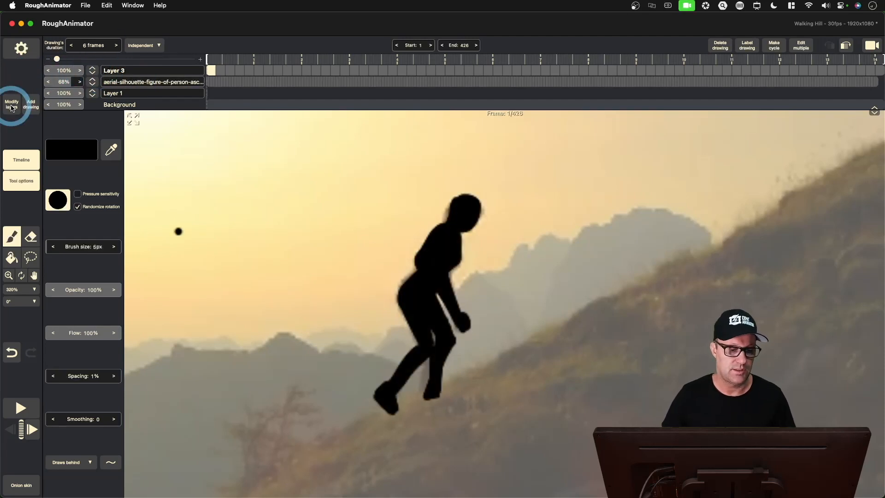
left_click(11, 108)
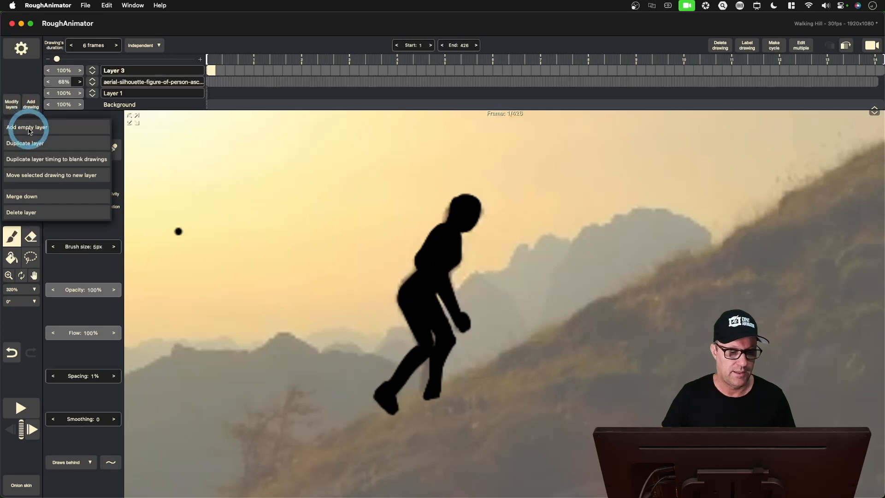
left_click(33, 130)
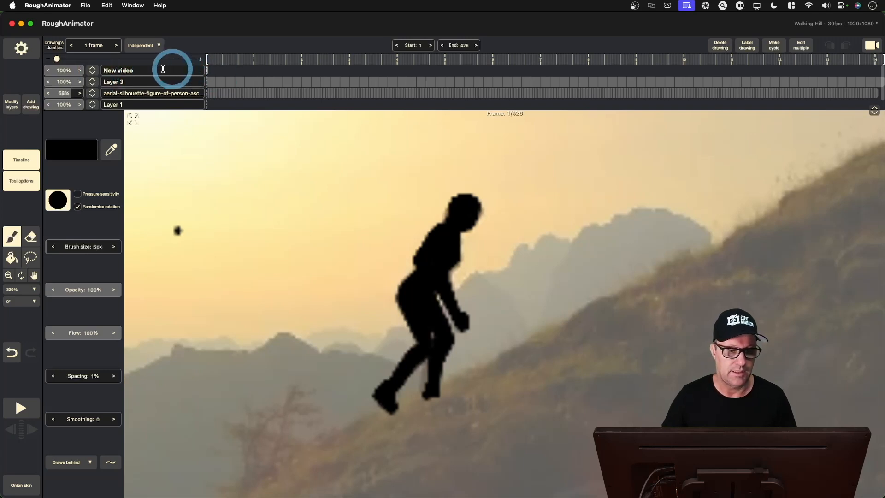
Step: Import the video silhouette hiker_cropped.mp4 from the desktop into the project
left_click(86, 6)
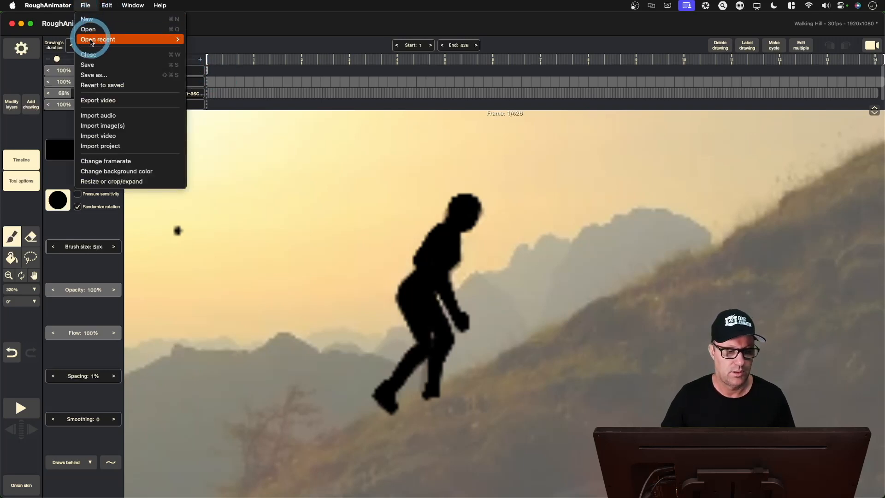
left_click(109, 137)
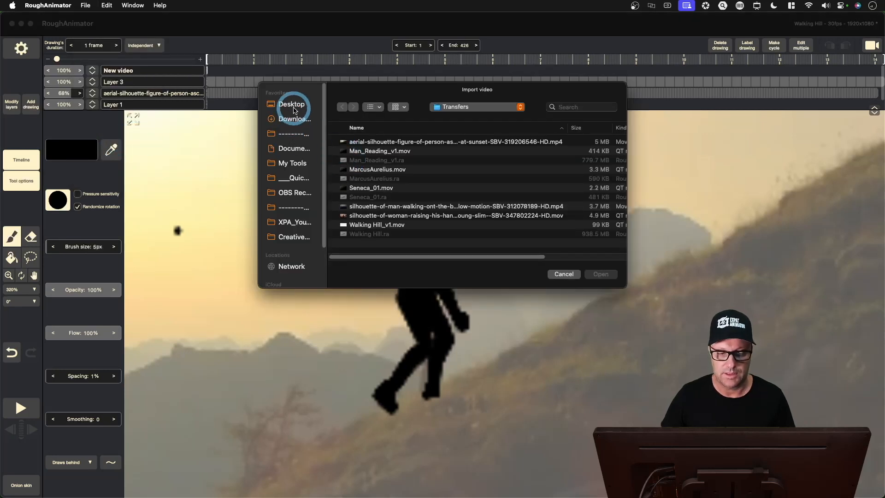
left_click(291, 104)
left_click(407, 153)
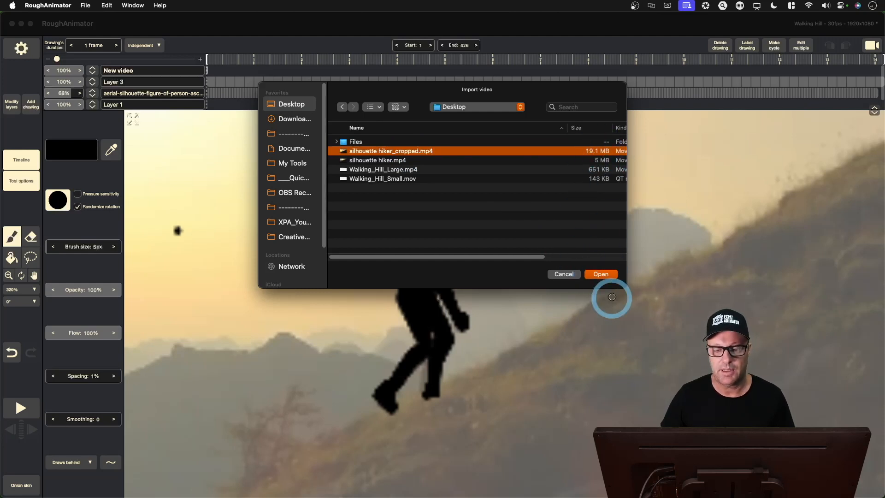
left_click(600, 275)
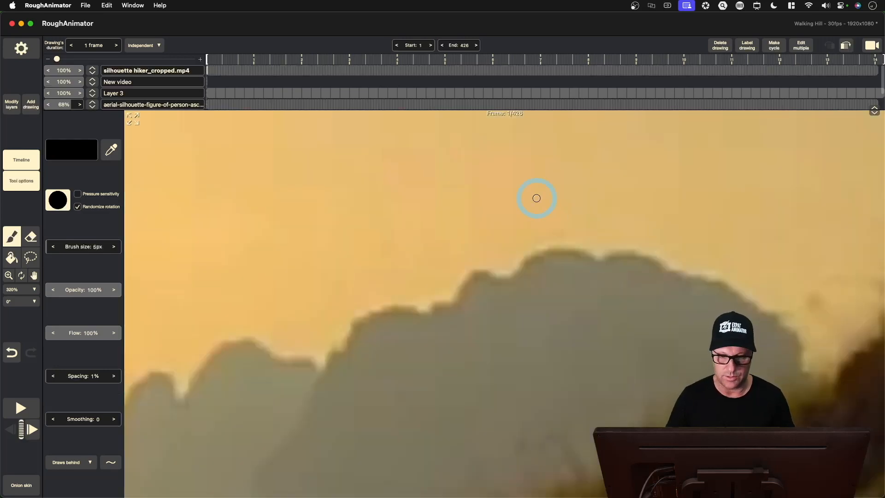
Step: Examine the imported hiker video with the whole frame in view and close up, and check its first few frames
scroll(537, 198, "down", 20)
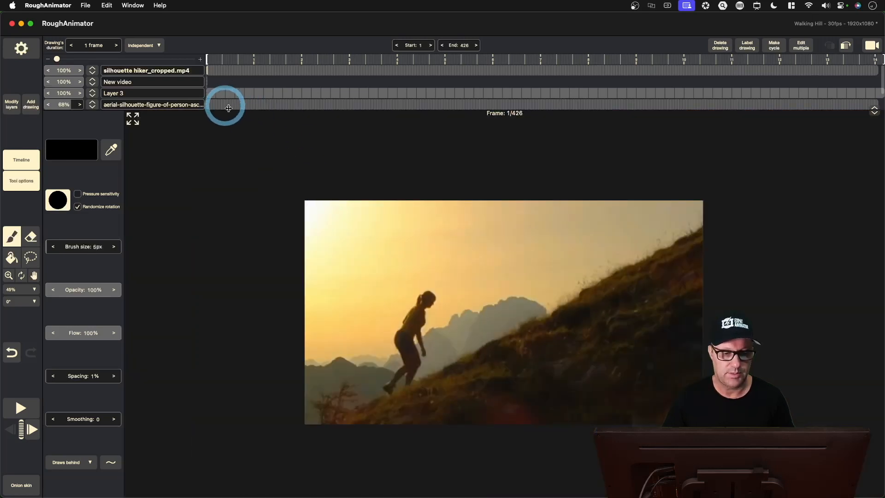
left_click(212, 60)
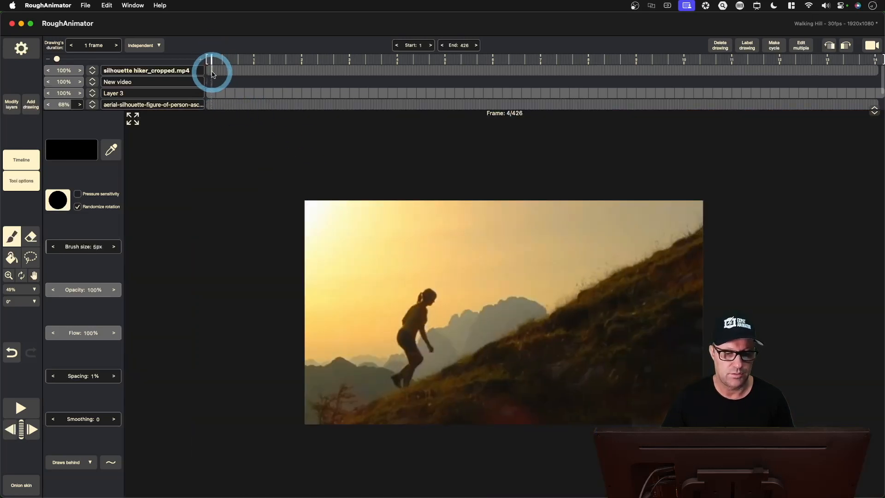
left_click_drag(212, 62, 206, 62)
key("super+=")
key("super+=")
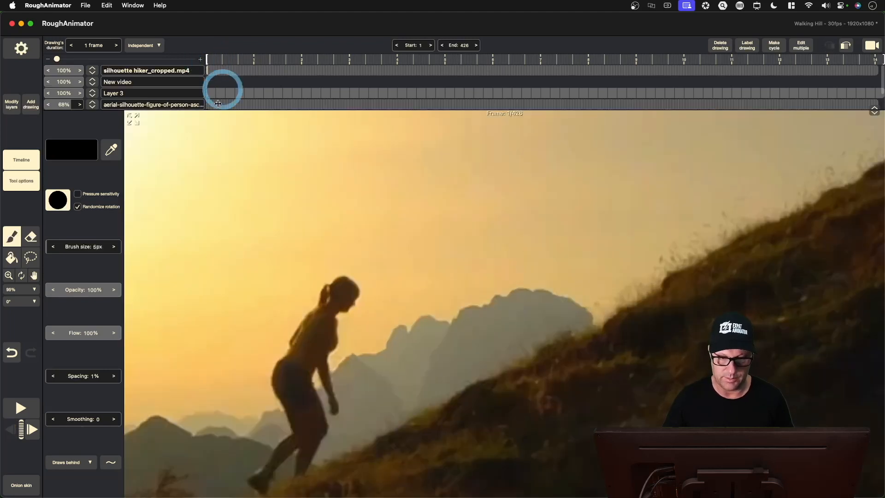
key("space")
left_click_drag(265, 346, 415, 229)
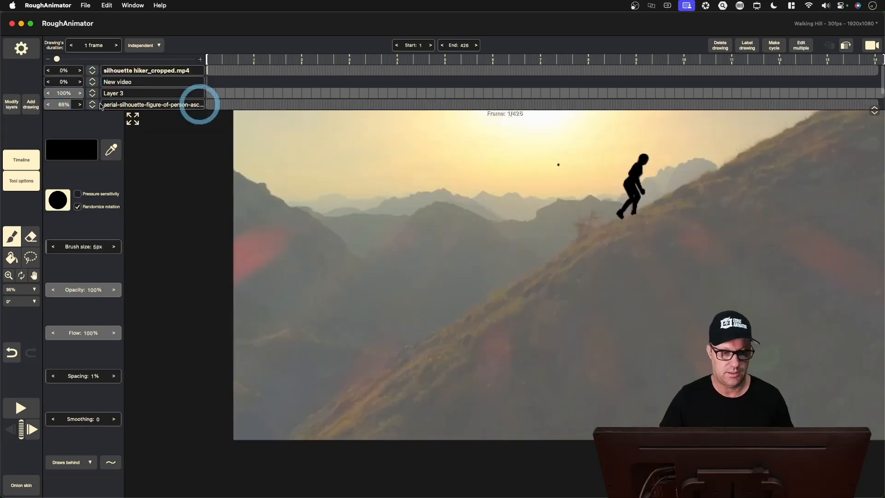
Step: Hide every layer above the original aerial-silhouette video at 0% opacity and inspect its hiker close up
left_click(63, 93)
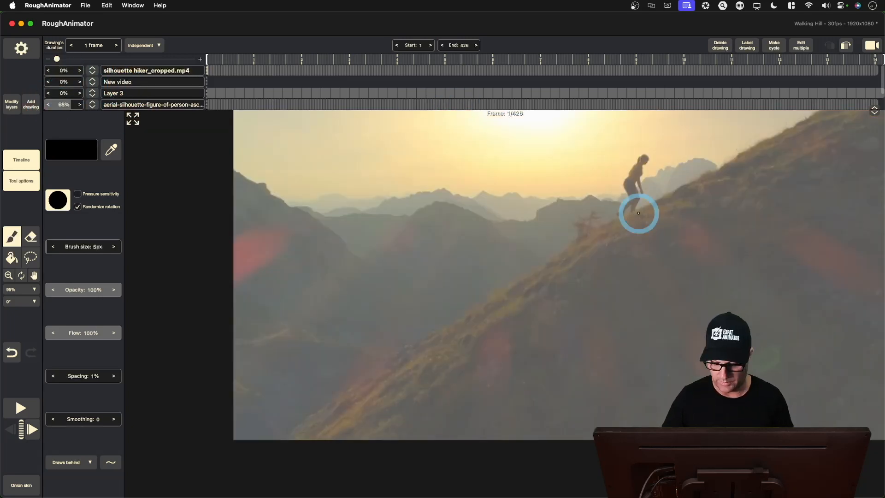
key("super+=")
key("super+=")
key("super+=")
key("super+=")
key("super+=")
key("space")
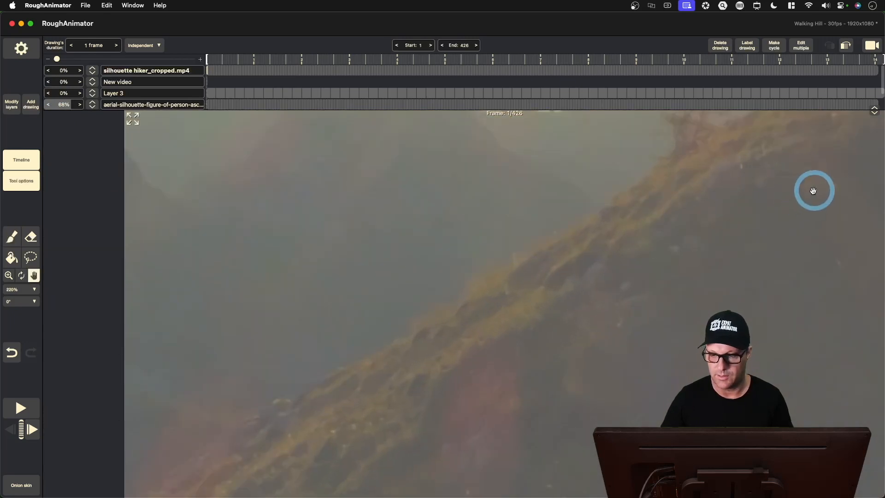
left_click_drag(813, 190, 415, 416)
key("super+=")
key("super+=")
key("super+=")
key("super+=")
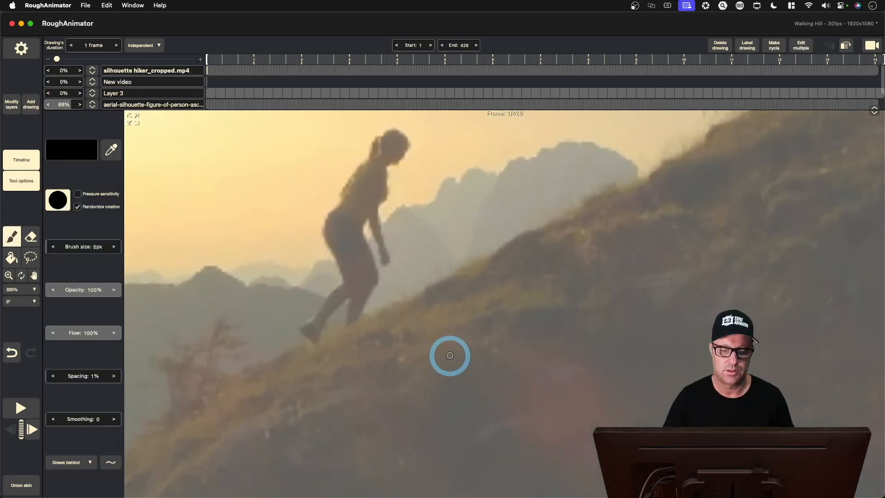
key("space")
left_click_drag(495, 280, 541, 363)
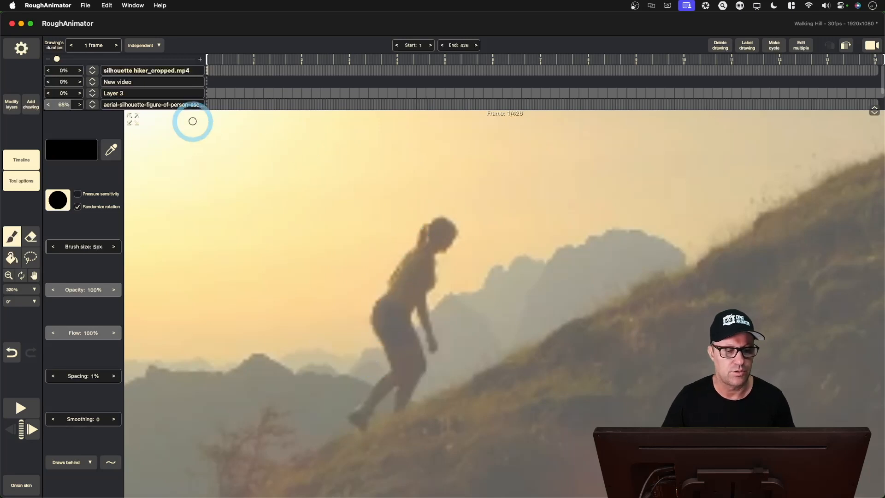
Step: Set the silhouette hiker_cropped.mp4 layer's opacity to 100% and inspect the upscaled hiker for comparison
left_click_drag(55, 71, 105, 73)
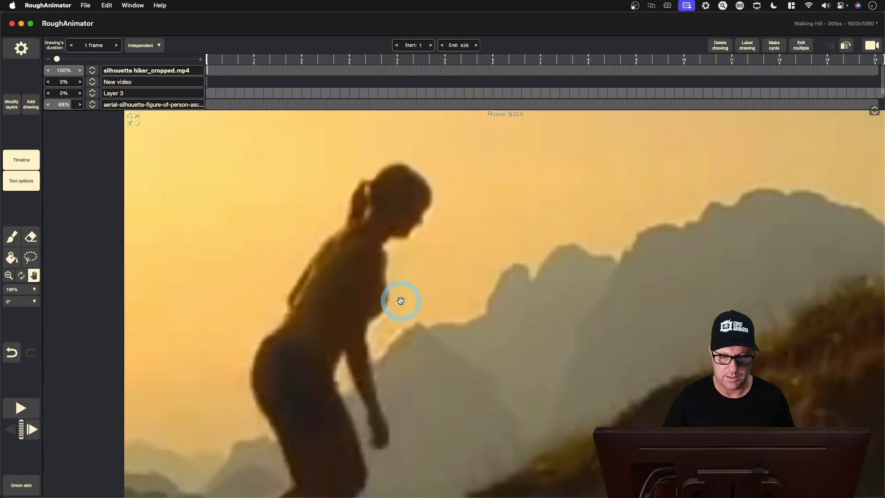
mouse_move(400, 301)
left_mouse_down()
mouse_move(502, 271)
mouse_move(497, 210)
left_mouse_up()
scroll(495, 259, "down", 5)
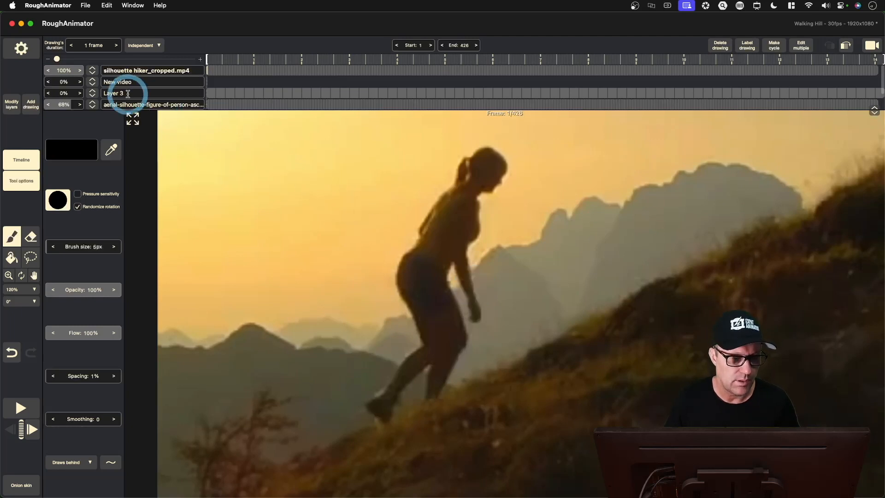
Step: Move the New video layer to the top at 100% opacity, with silhouette hiker_cropped.mp4 at 40% and the original video at 0%
left_click_drag(93, 81, 93, 64)
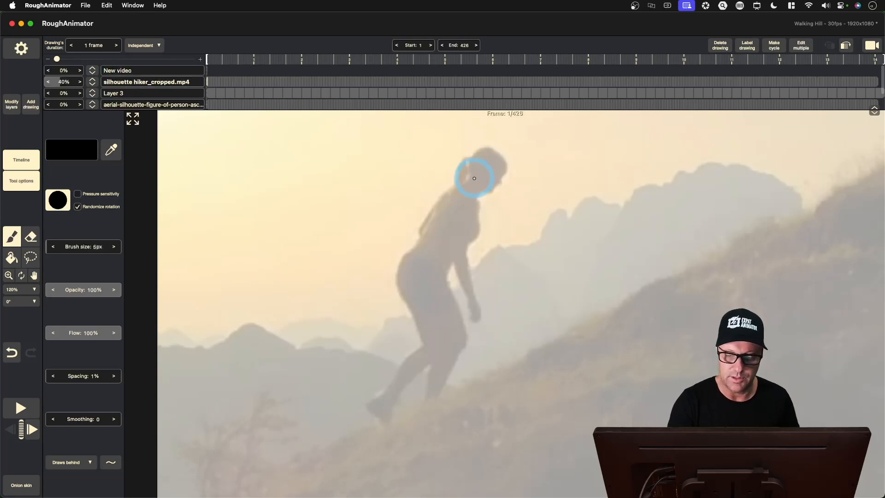
left_click_drag(57, 59, 192, 59)
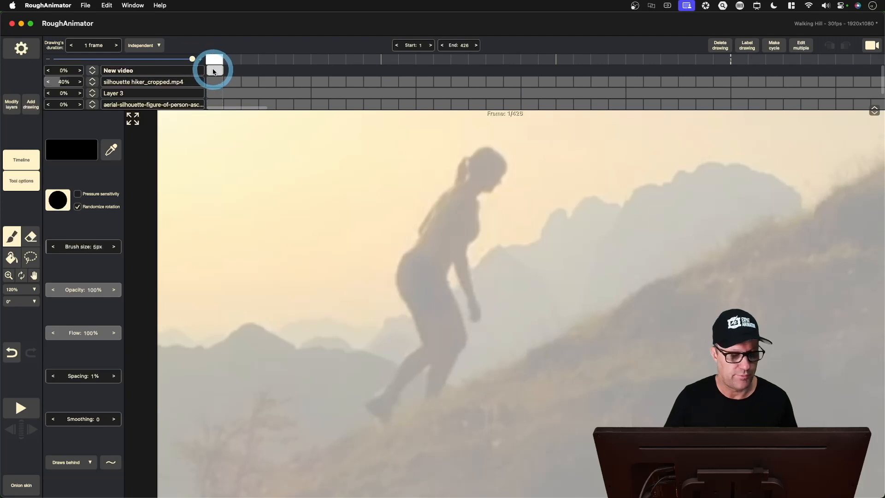
key("super+z")
Step: Outline the hiker in black on the New video layer's first frame with the 5px brush and fill the outline black
left_click(14, 241)
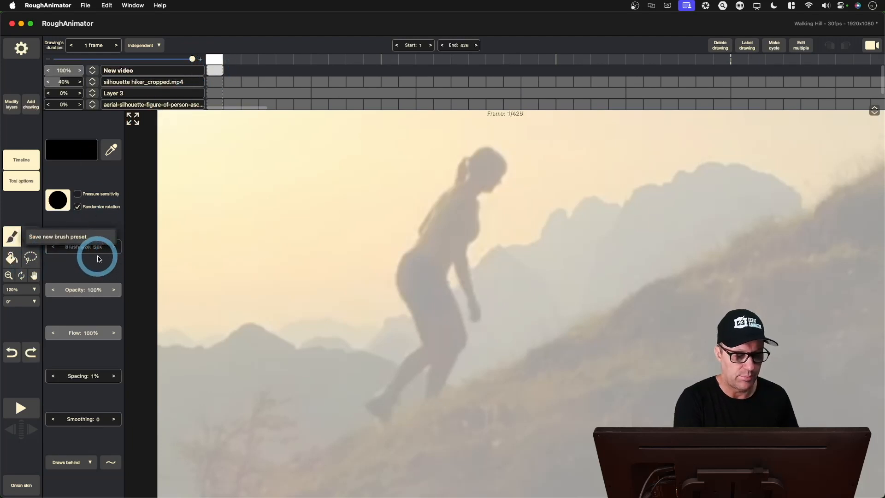
left_click(98, 258)
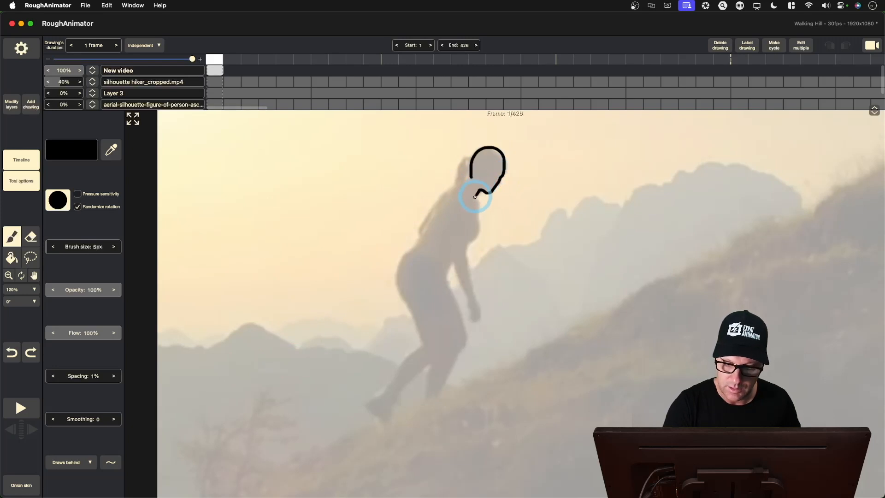
left_click_drag(472, 317, 475, 317)
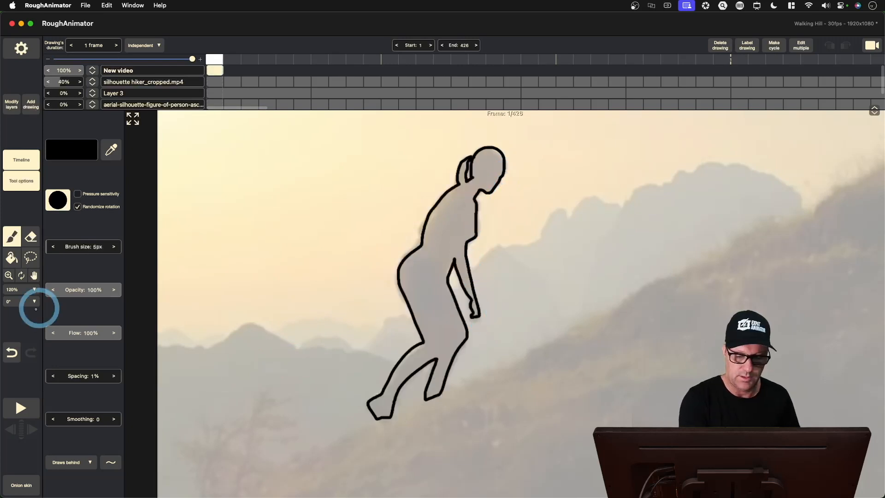
left_click(11, 257)
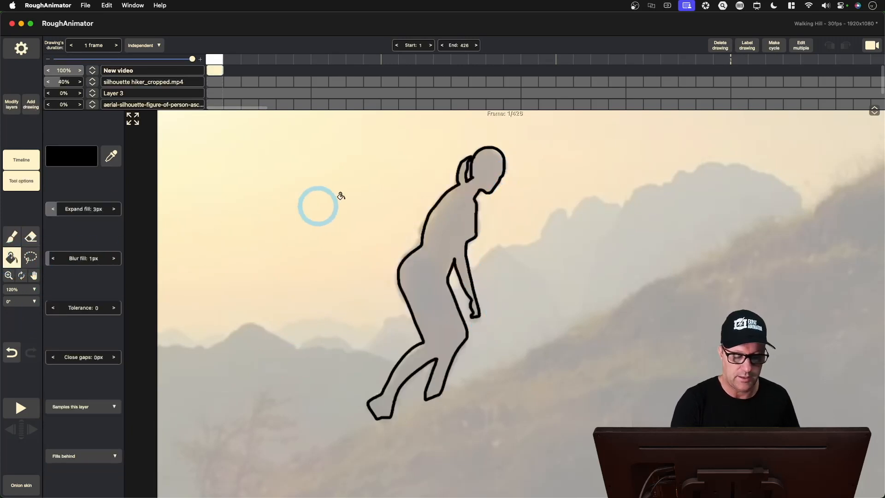
left_click(481, 168)
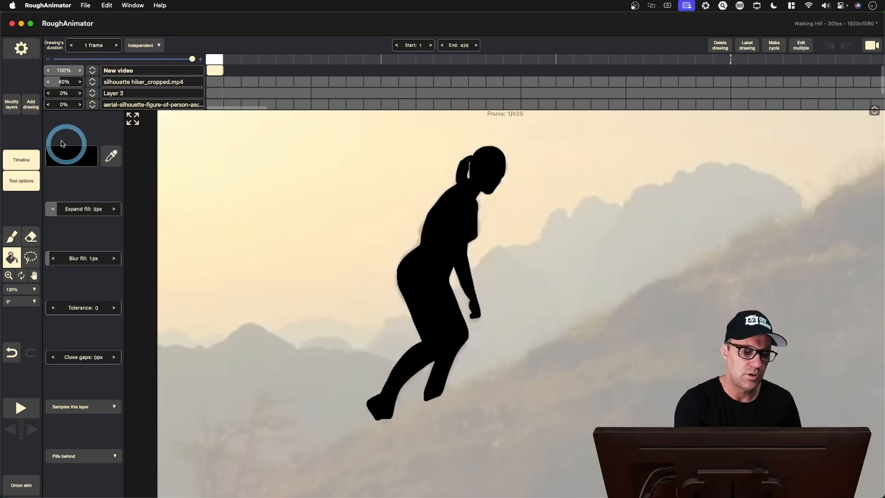
Step: Add a blank drawing at frame 2 of the New video layer and return to the first drawing
left_click(31, 104)
left_click(28, 129)
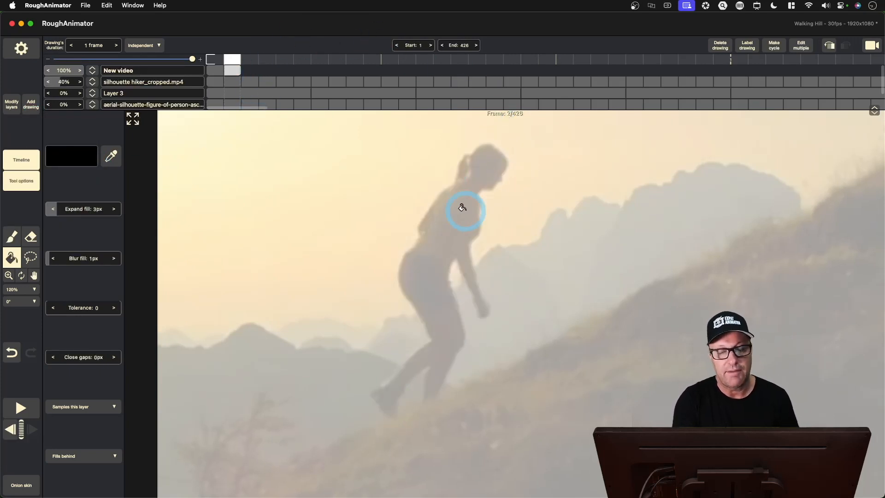
left_click(218, 70)
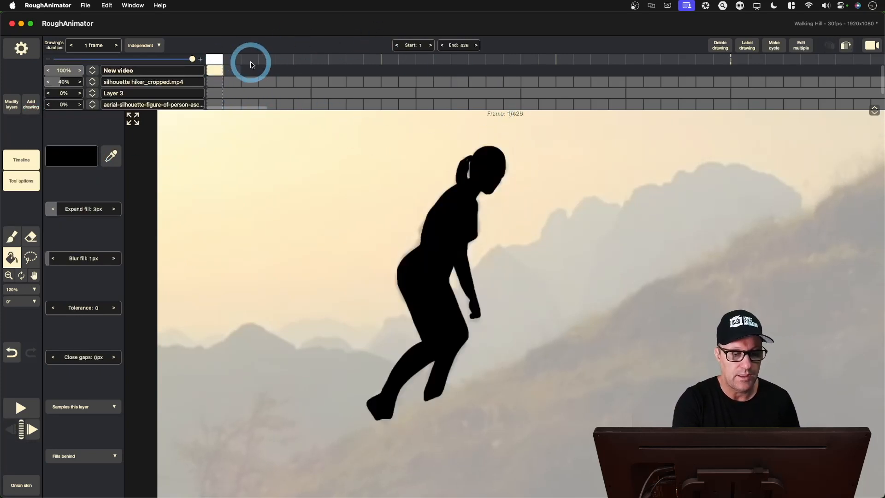
Step: Set the duration of the New video layer's first drawing to 6 frames
left_click(13, 237)
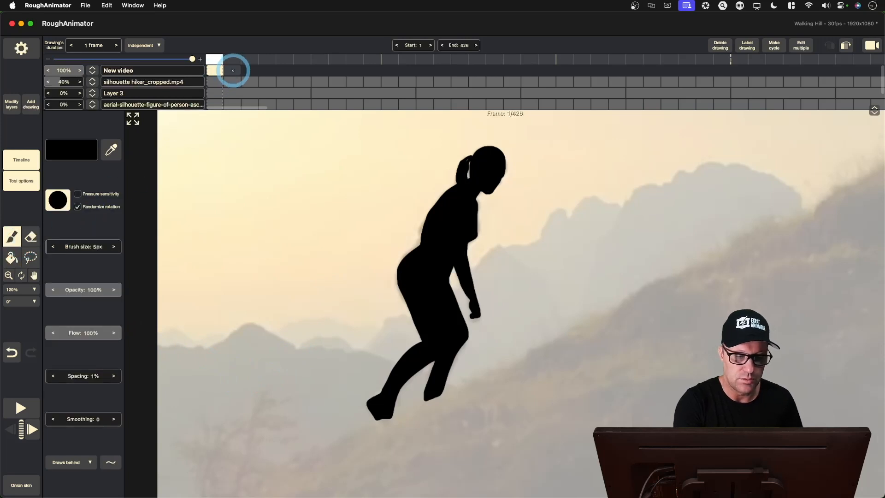
left_click(233, 70)
left_click(220, 71)
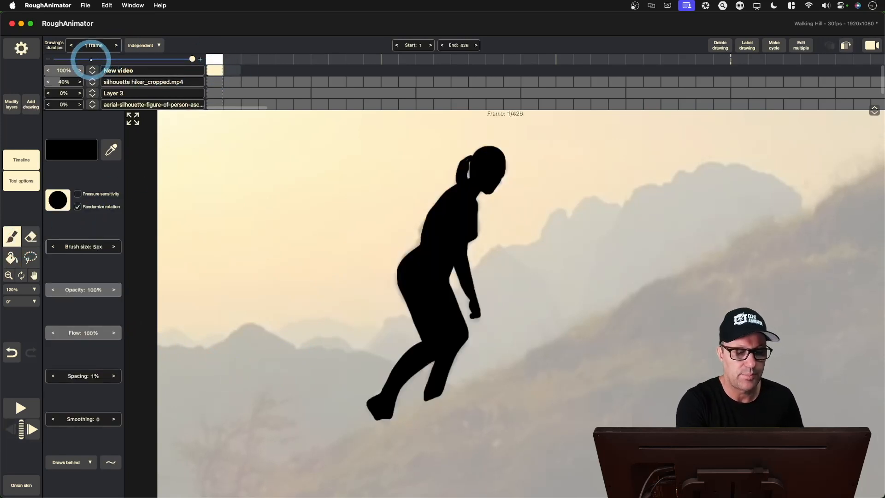
left_click(114, 47)
left_click(113, 46)
left_click(115, 46)
left_click(115, 46)
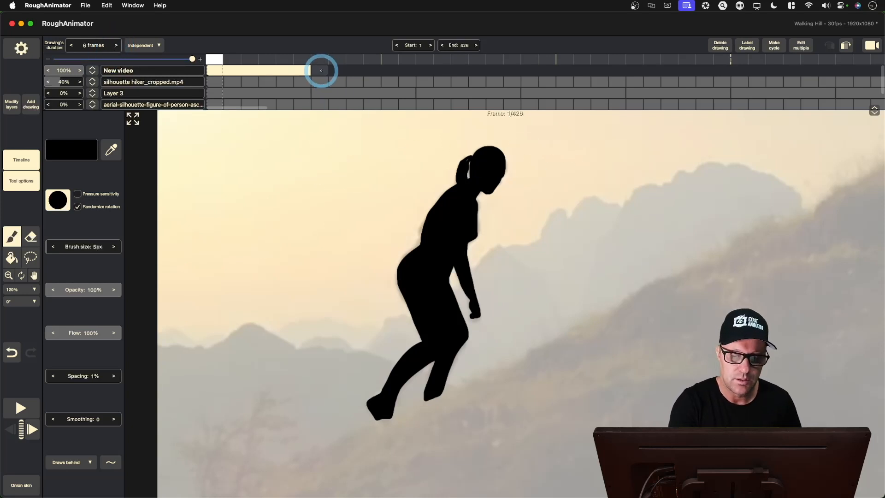
Step: Add a drawing at frame 7 of the New video layer and outline the hiker in black with the 5px brush
left_click(326, 70)
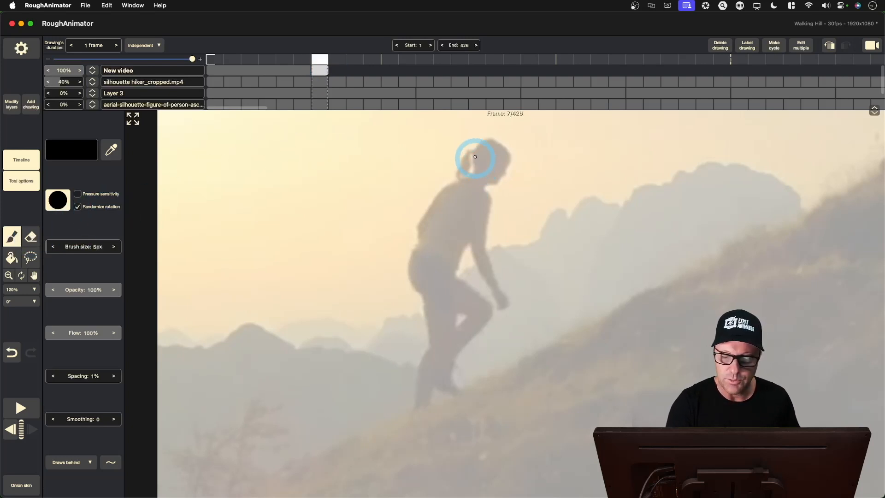
mouse_move(478, 151)
left_mouse_down()
mouse_move(504, 146)
mouse_move(504, 172)
left_mouse_up()
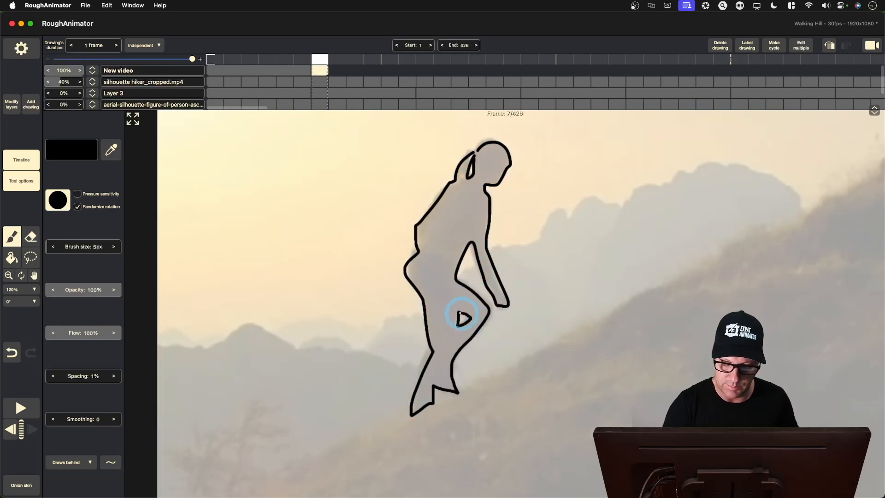
left_click(12, 258)
left_click(483, 209)
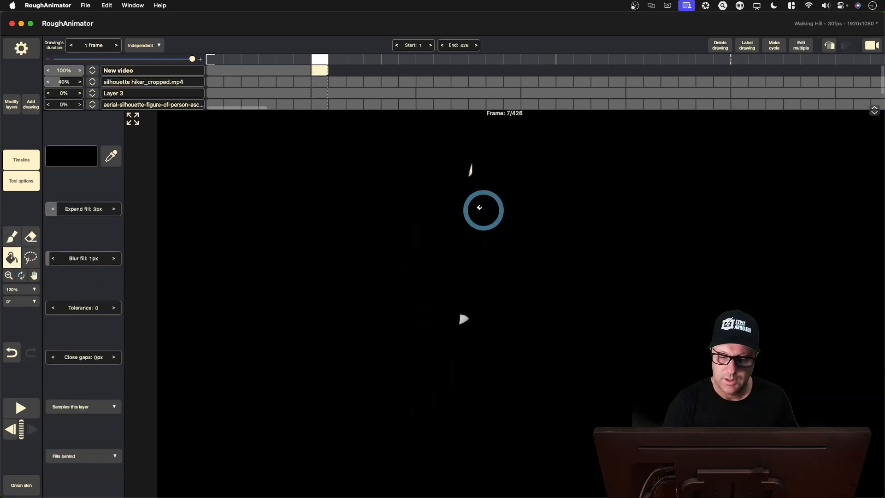
key("super+z")
Step: Close the gap in the hiker's outline at frame 7 with the brush and fill the silhouette black
left_click(12, 236)
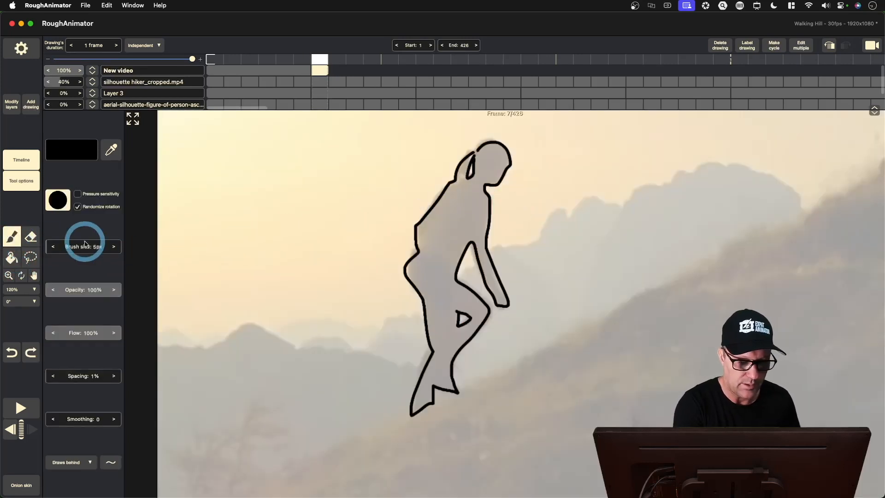
left_click(463, 220)
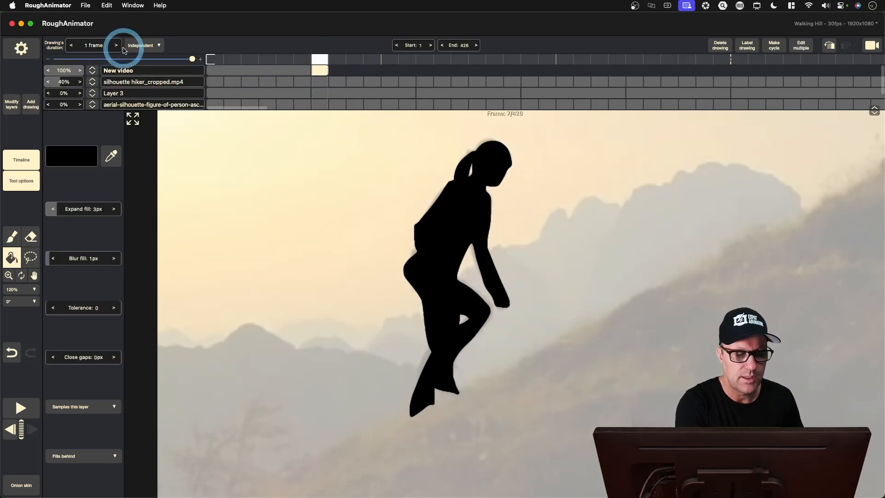
left_click(12, 236)
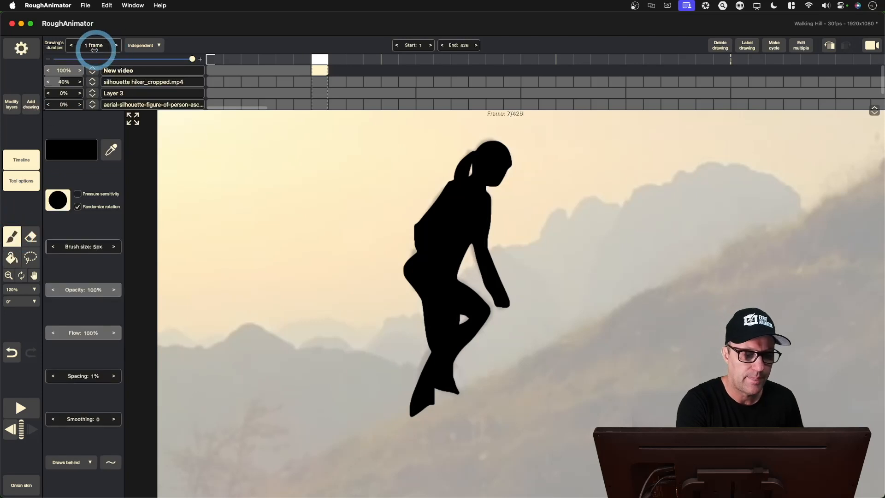
Step: Set the duration of the New video drawing at frame 7 to 6 frames
left_click(117, 46)
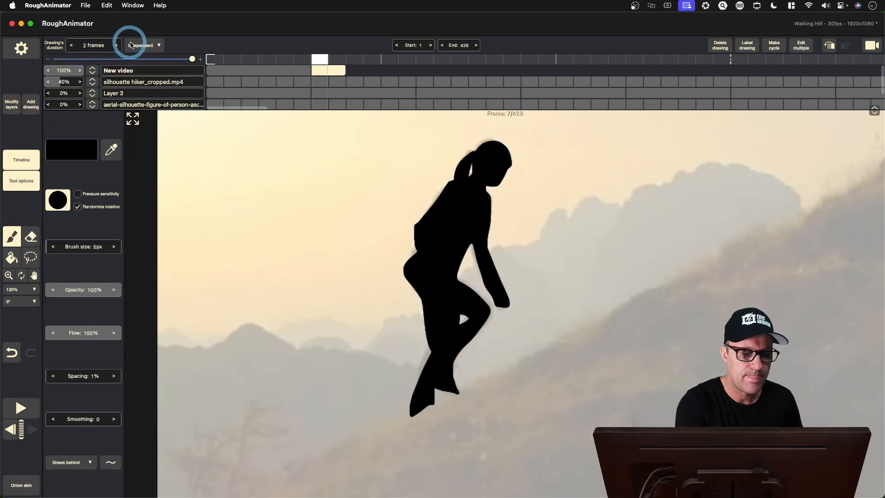
left_click(117, 46)
left_click(116, 46)
left_click_drag(135, 42, 158, 43)
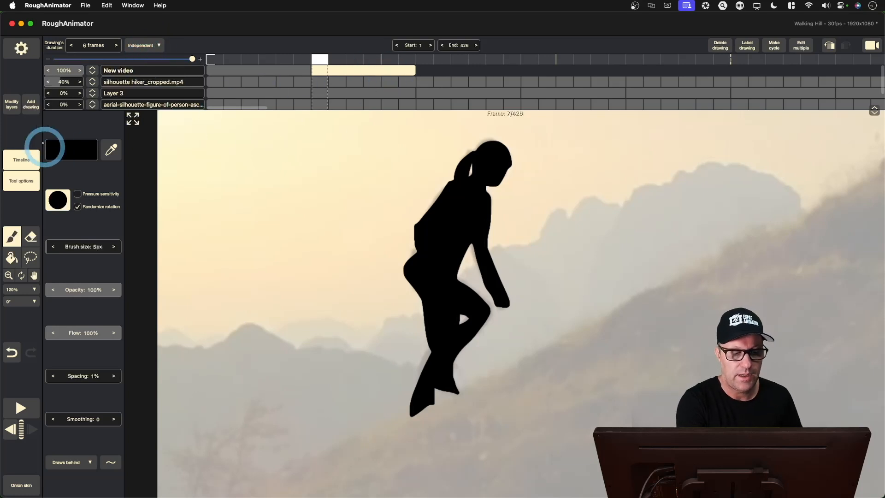
Step: Add a drawing at frame 13 after the current one and loosely sketch around the hiker with a freehand stroke
left_click(30, 104)
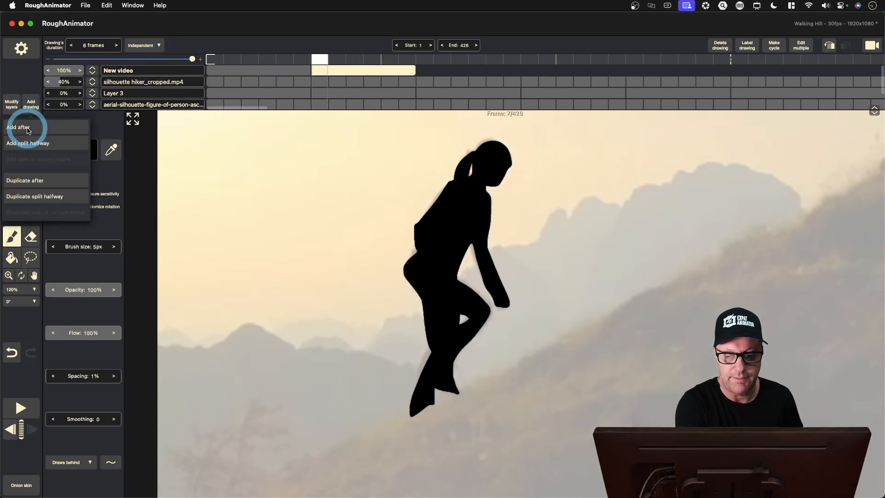
left_click(27, 130)
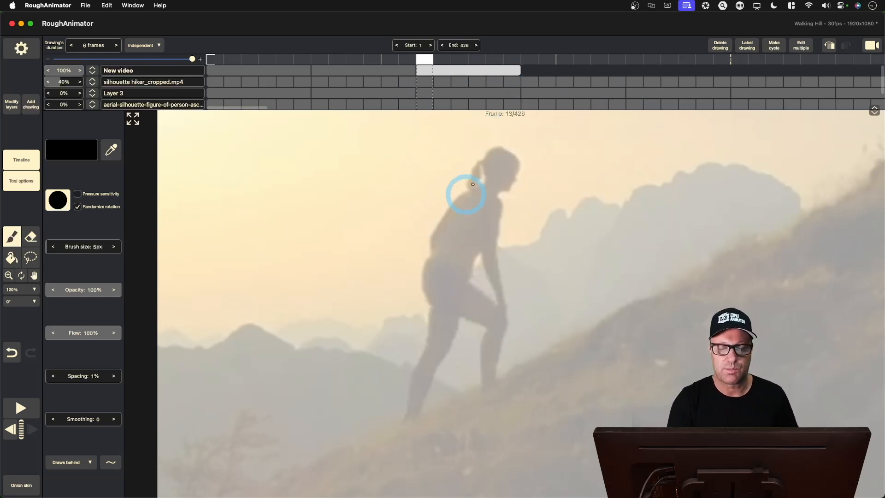
mouse_move(443, 285)
left_mouse_down()
mouse_move(517, 191)
mouse_move(461, 373)
mouse_move(471, 211)
left_mouse_up()
Step: Add a drawing at frame 19 with a rough freehand outline over the hiker, followed by a blank drawing at frame 25
left_click(31, 107)
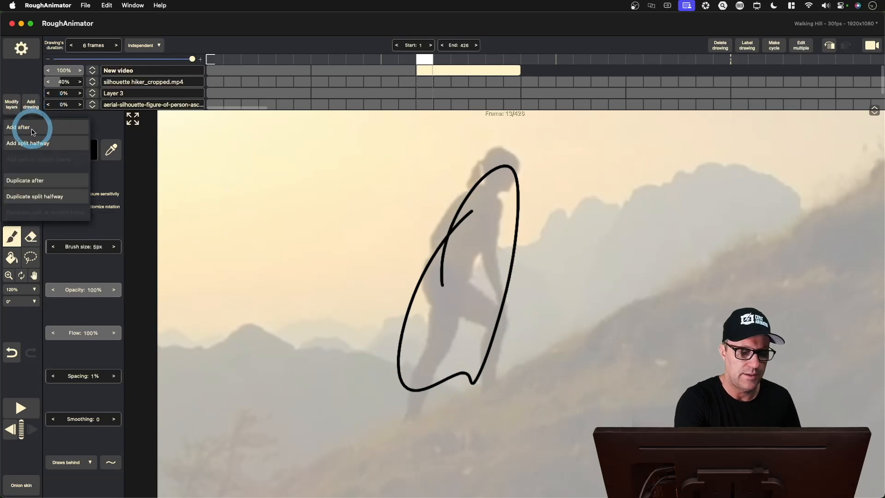
left_click(30, 126)
mouse_move(485, 177)
left_mouse_down()
mouse_move(506, 206)
mouse_move(511, 311)
mouse_move(451, 402)
mouse_move(391, 392)
mouse_move(503, 171)
left_mouse_up()
left_click(28, 107)
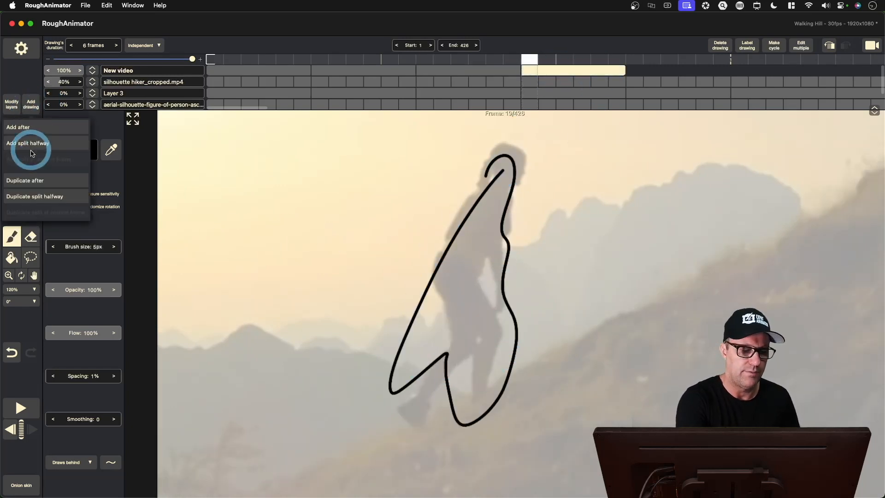
left_click(31, 126)
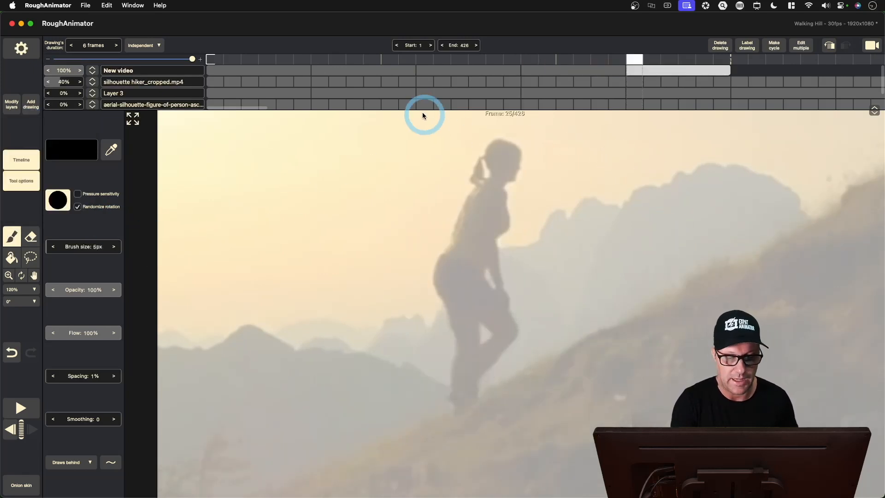
Step: Show the whole timeline through frame 426 to examine how far the New video drawings reach compared with the reference video
left_click_drag(191, 59, 56, 59)
left_click(563, 106)
left_click(846, 82)
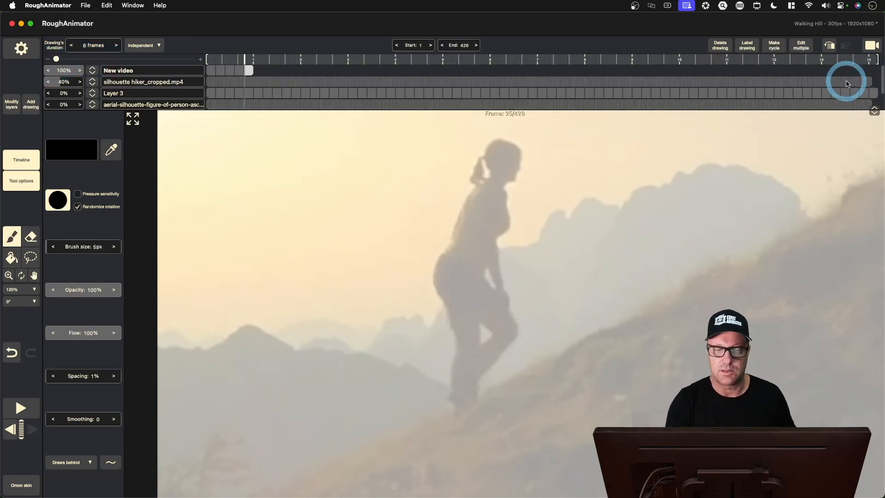